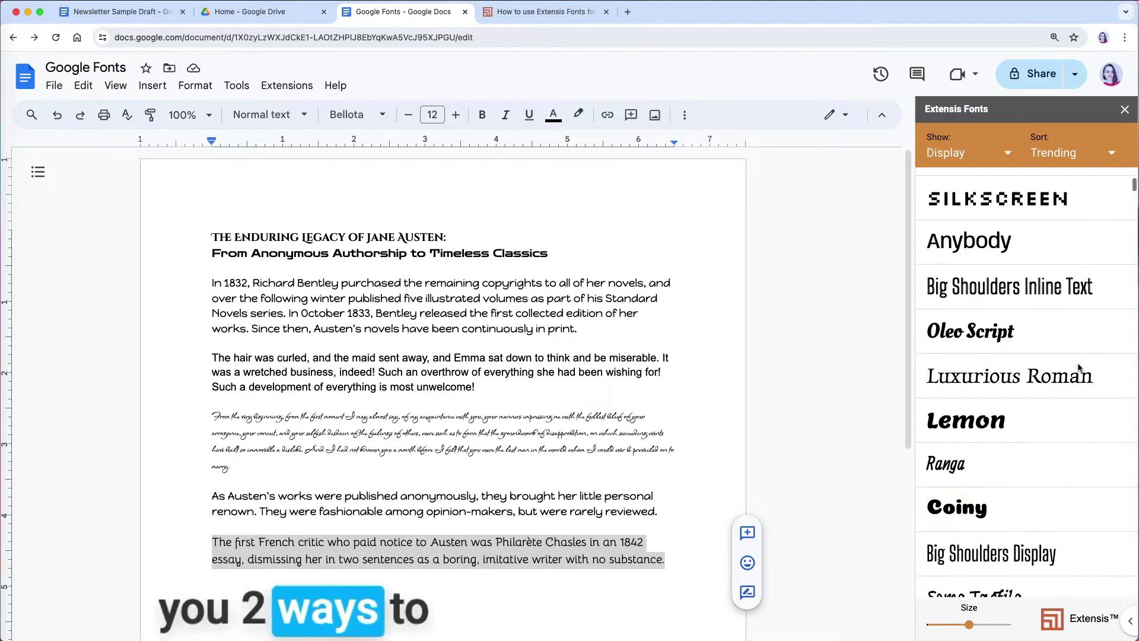
# - Scroll through the font previews in the Extensis Fonts sidebar
pyautogui.scroll(-3, 1078, 367)
pyautogui.scroll(-5, 1079, 368)
pyautogui.scroll(-1, 1078, 368)
pyautogui.scroll(-4, 1079, 368)
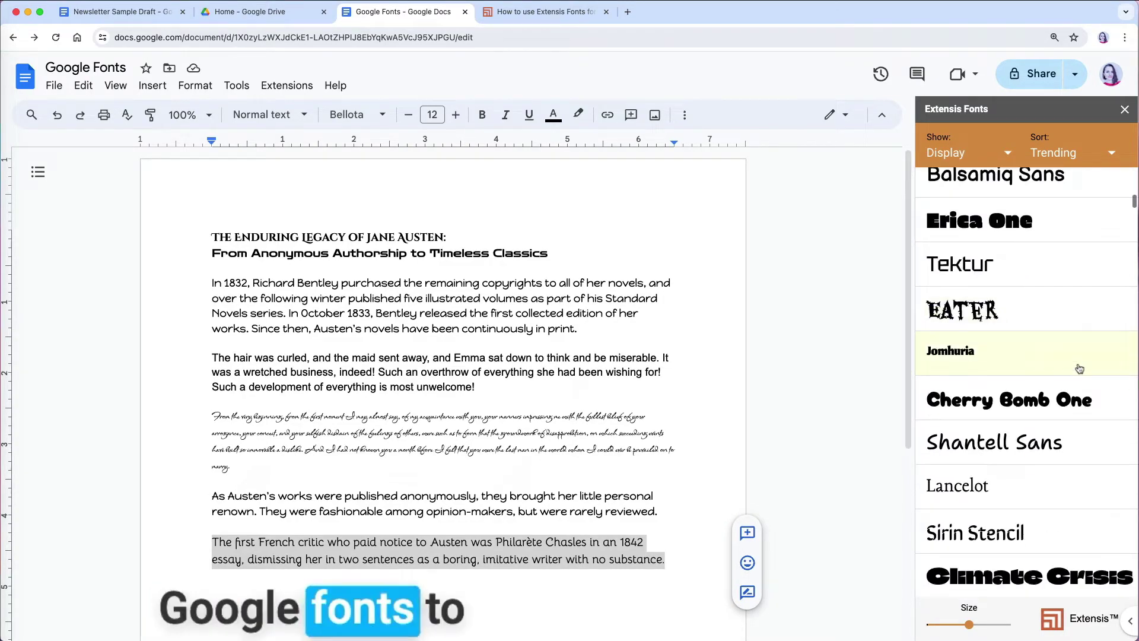
pyautogui.scroll(-1, 1079, 368)
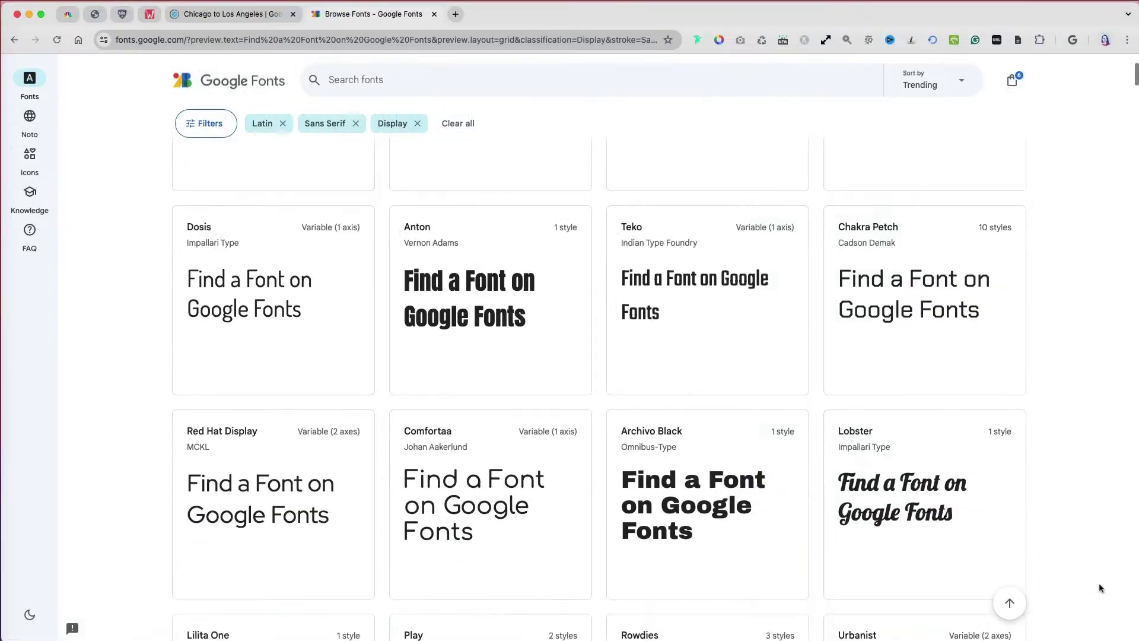
# - Scroll the Google Fonts catalogue filtered to Latin, Sans Serif and Display fonts
pyautogui.scroll(-3, 1099, 583)
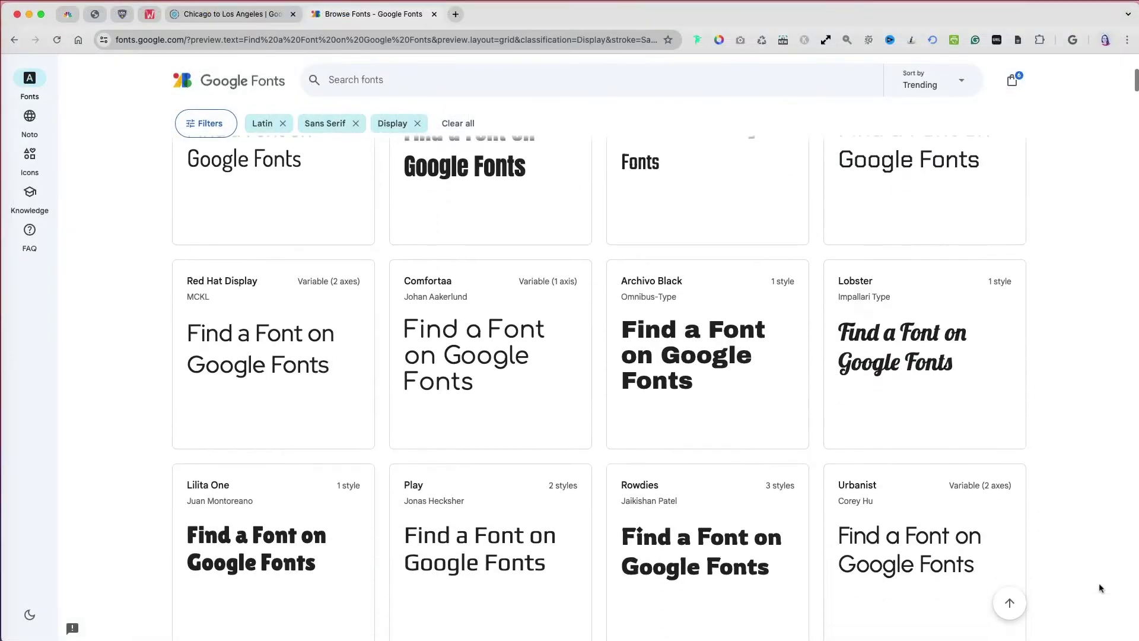
pyautogui.scroll(-4, 1099, 588)
pyautogui.scroll(-2, 1099, 588)
pyautogui.scroll(-4, 1099, 587)
pyautogui.scroll(-3, 1099, 587)
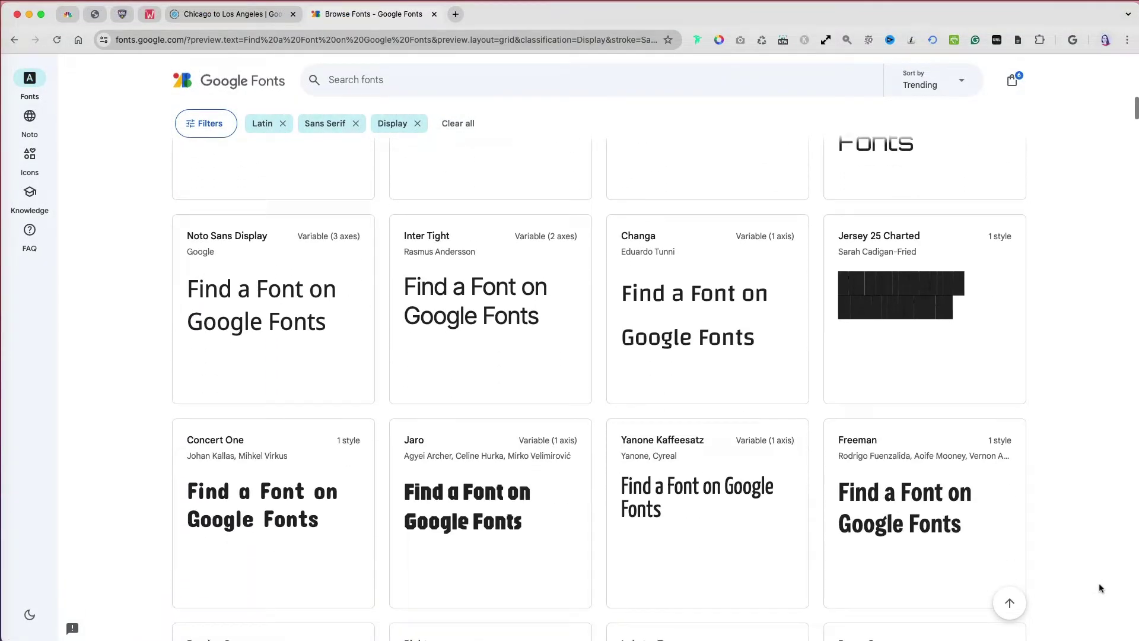
pyautogui.scroll(-1, 1099, 588)
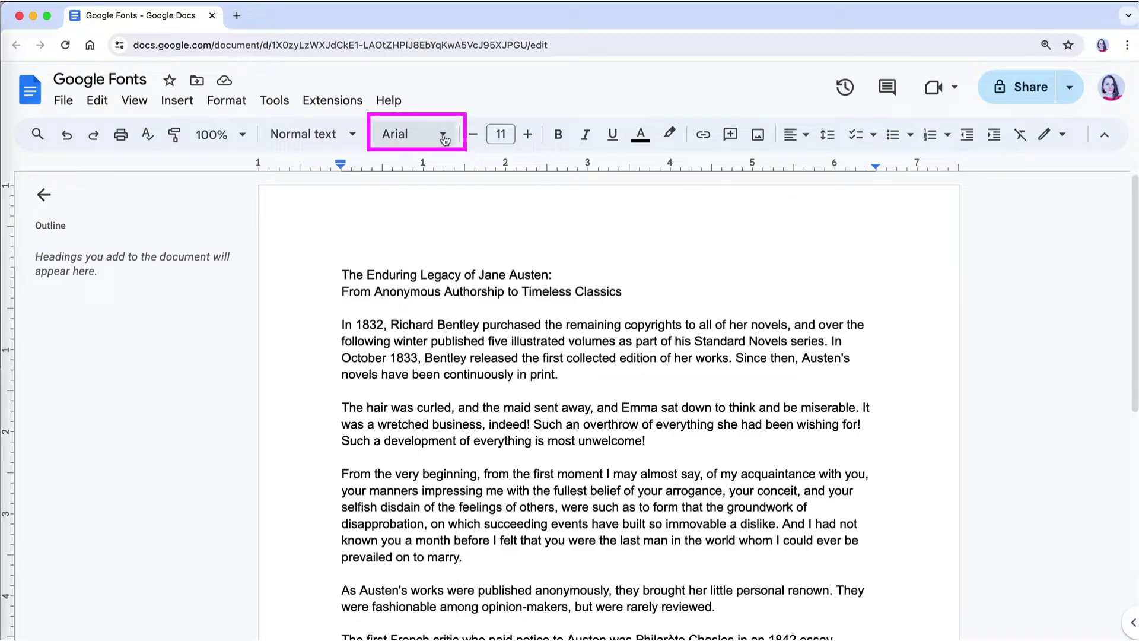
# - Open the toolbar font list and scroll through its recent and available fonts
pyautogui.click(444, 139)
pyautogui.moveTo(440, 465)
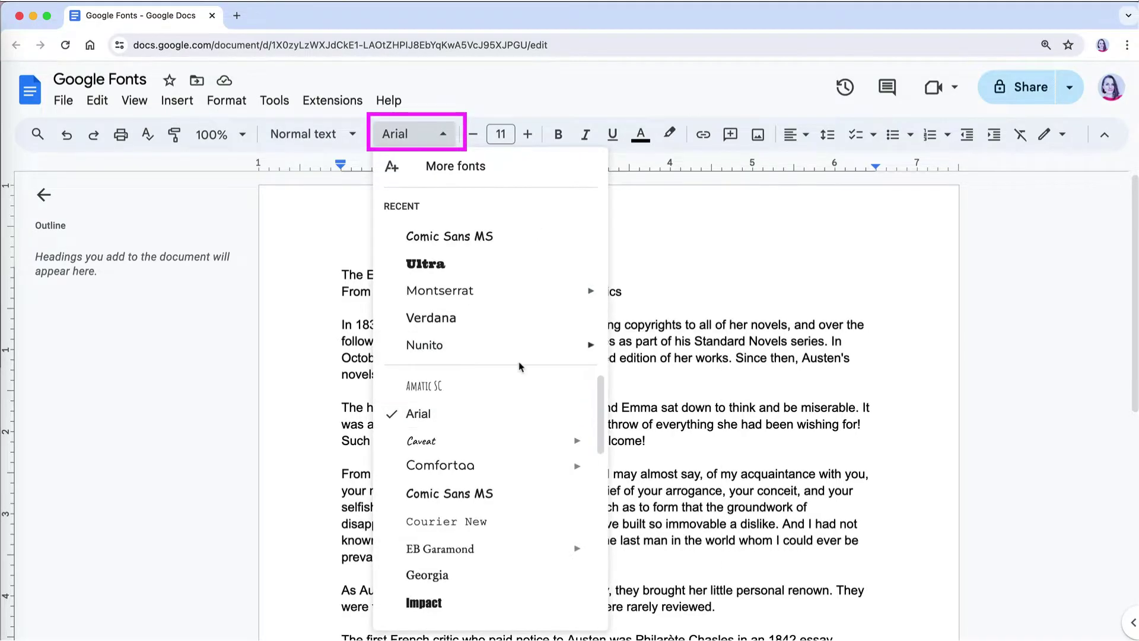
pyautogui.scroll(-3, 511, 477)
pyautogui.scroll(-2, 511, 477)
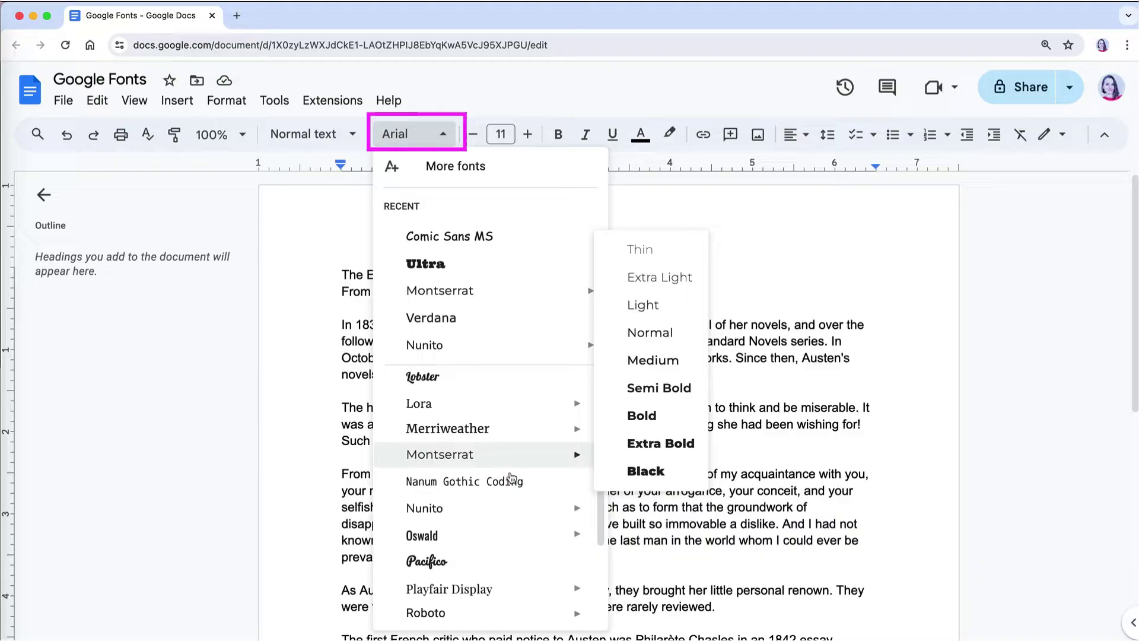
pyautogui.scroll(-3, 511, 478)
pyautogui.scroll(-2, 512, 478)
pyautogui.scroll(-1, 511, 478)
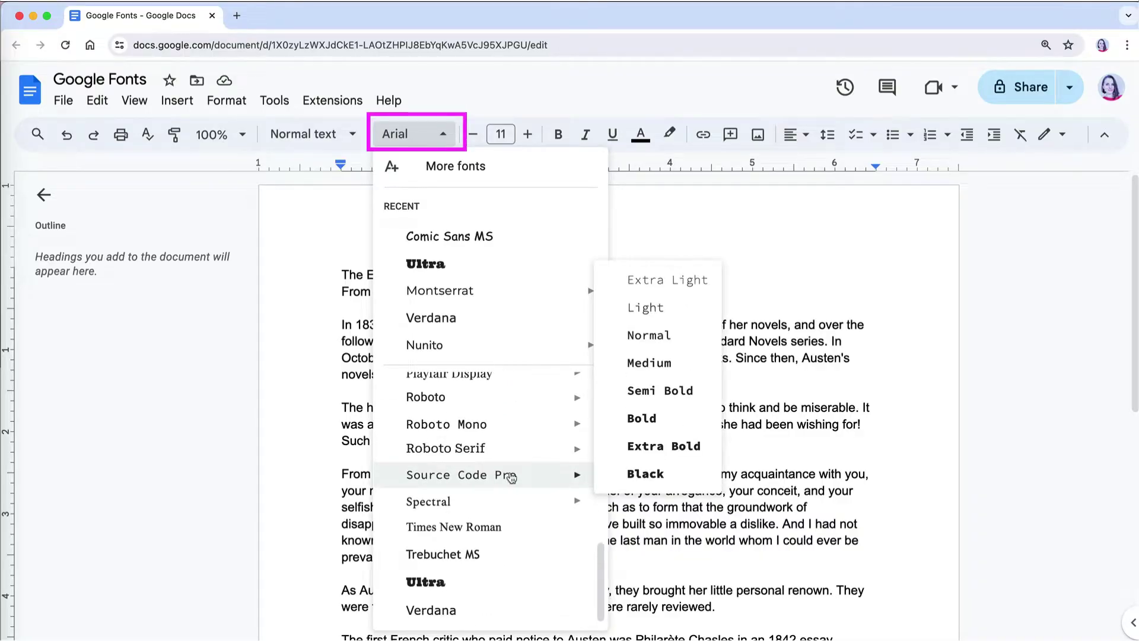
pyautogui.scroll(8, 512, 478)
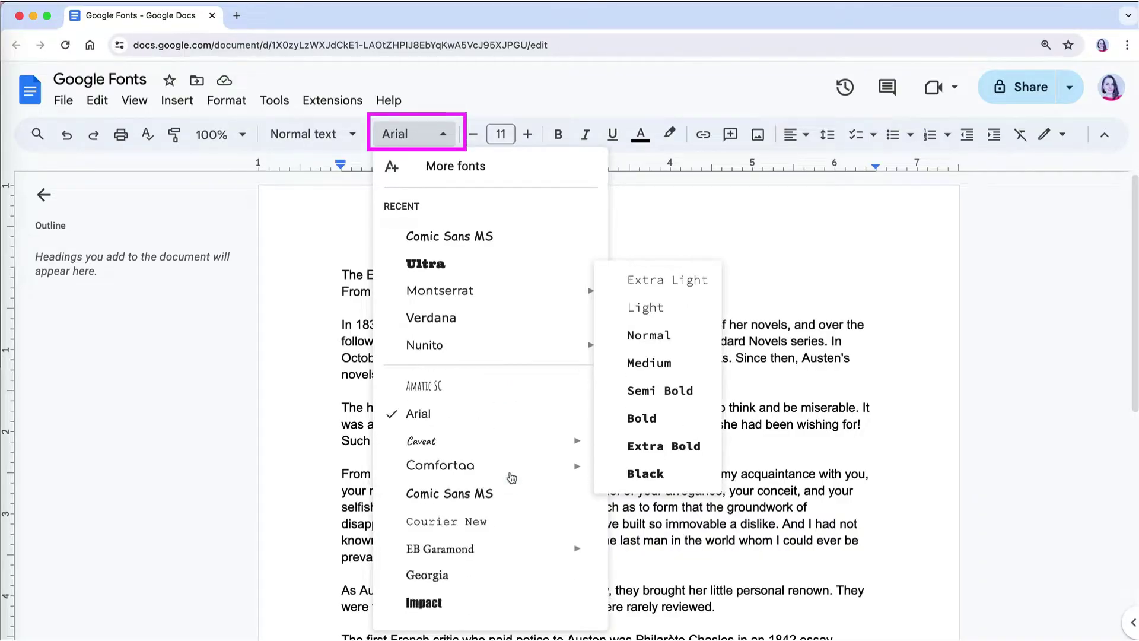
pyautogui.click(461, 168)
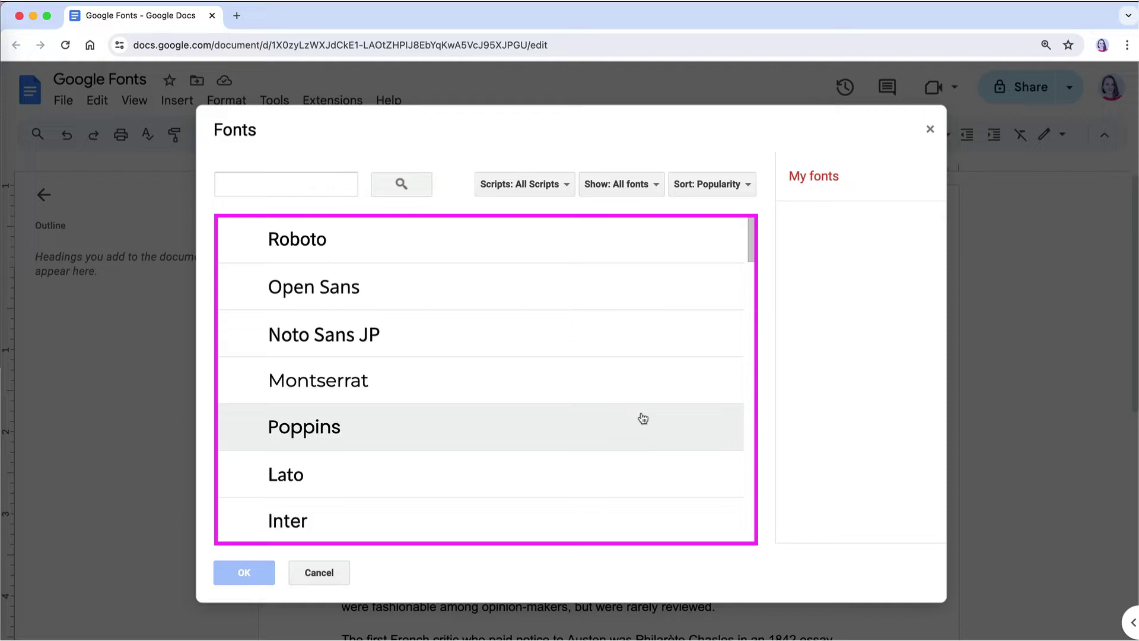
pyautogui.scroll(-5, 641, 415)
pyautogui.scroll(-2, 641, 416)
pyautogui.scroll(8, 643, 418)
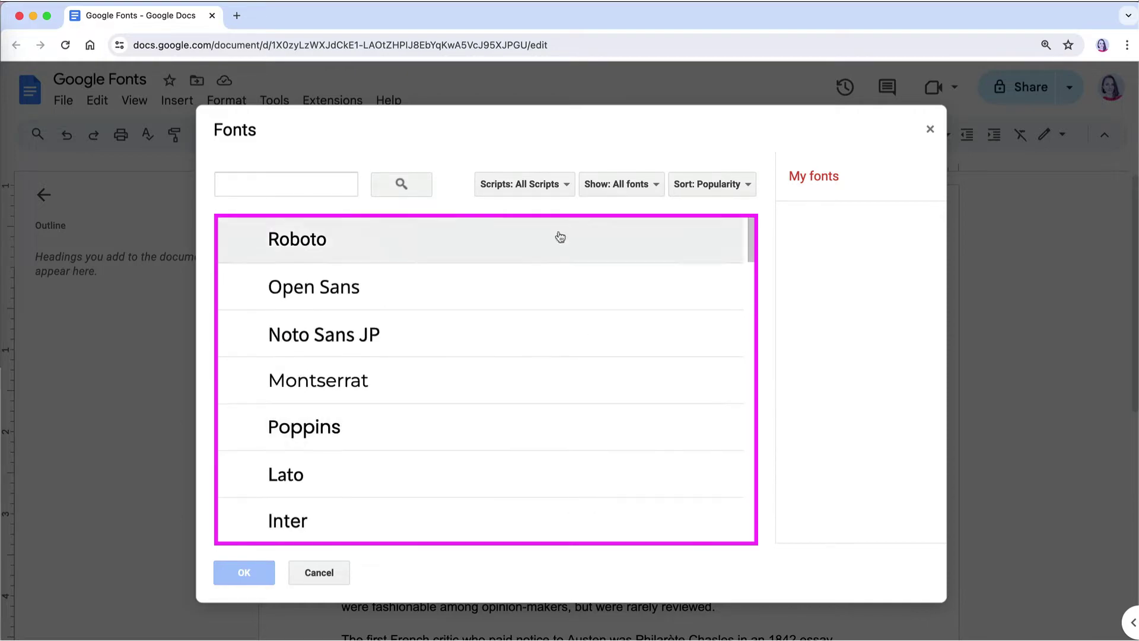
pyautogui.click(559, 188)
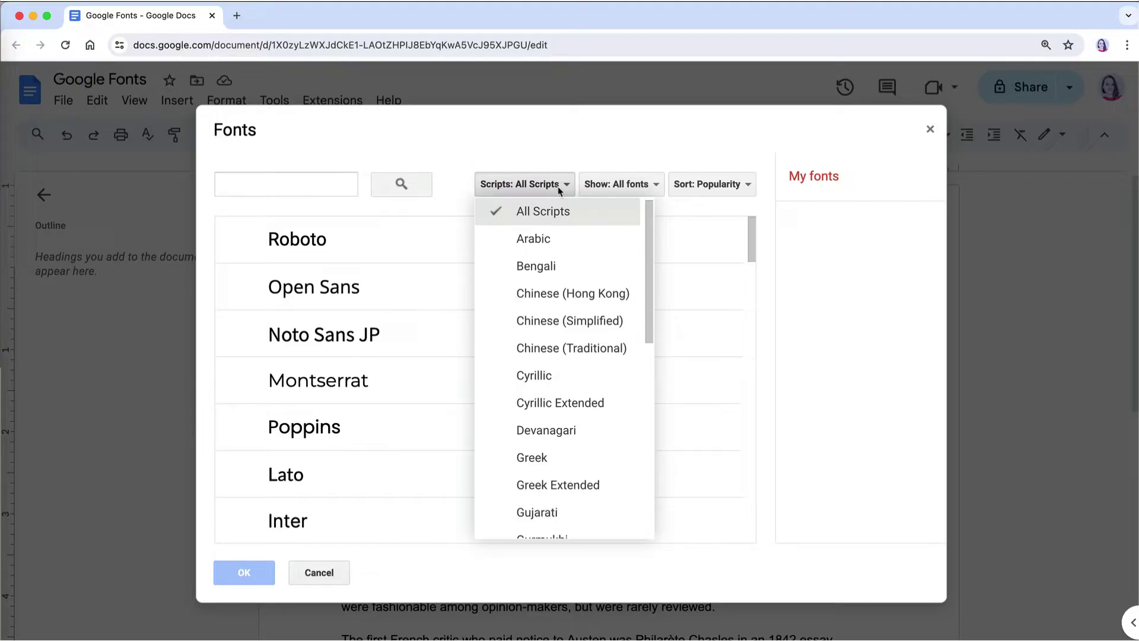
pyautogui.click(649, 185)
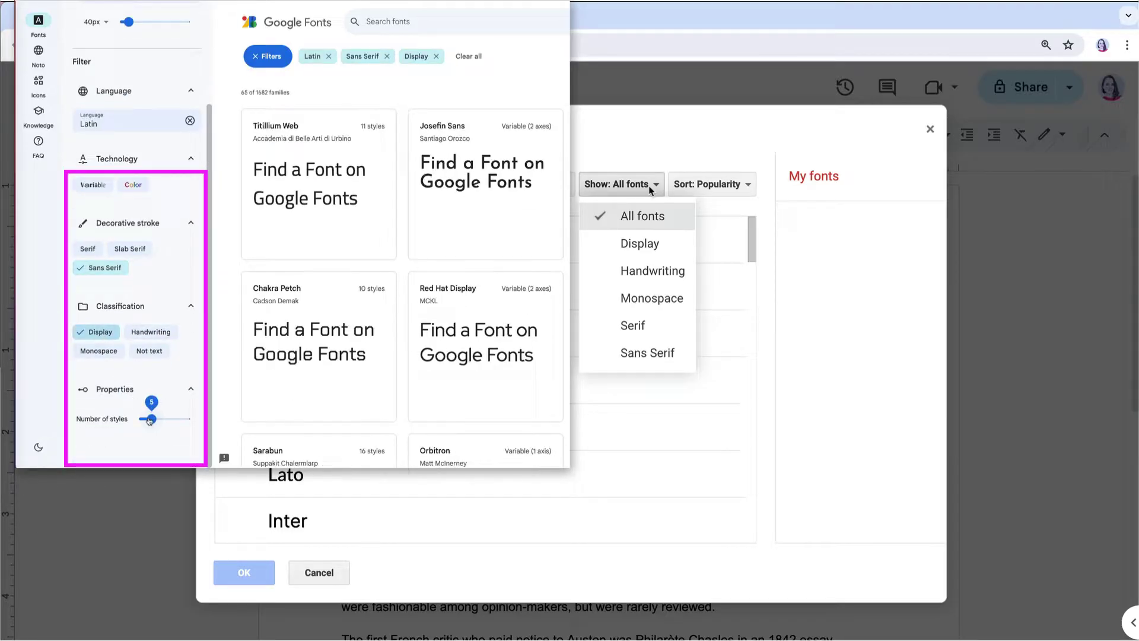
pyautogui.click(649, 185)
pyautogui.click(741, 187)
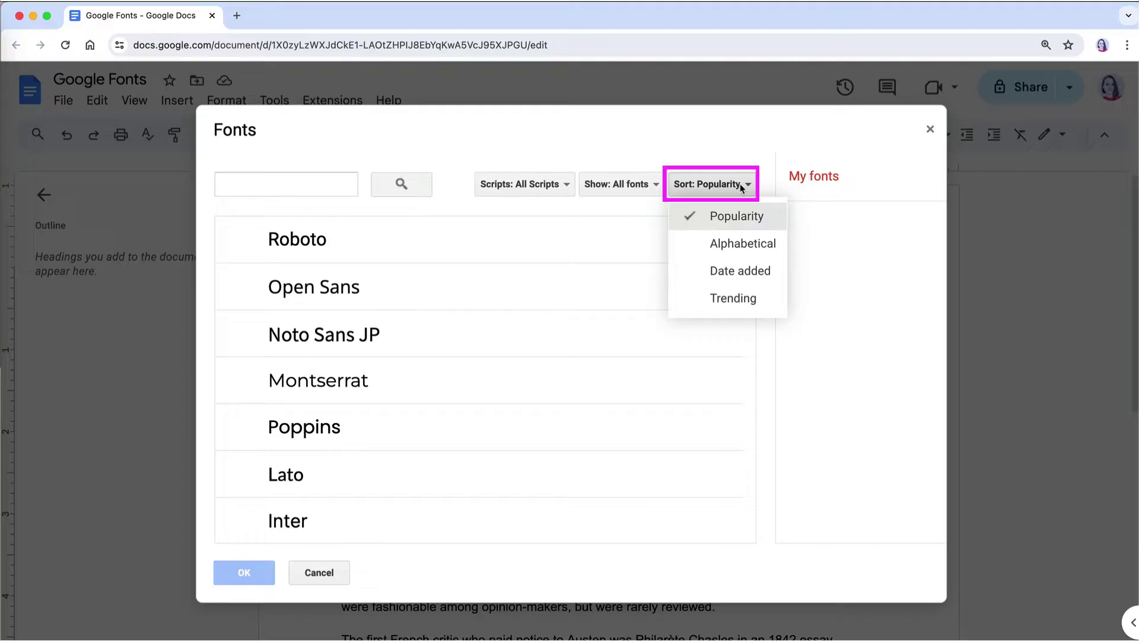
pyautogui.click(741, 187)
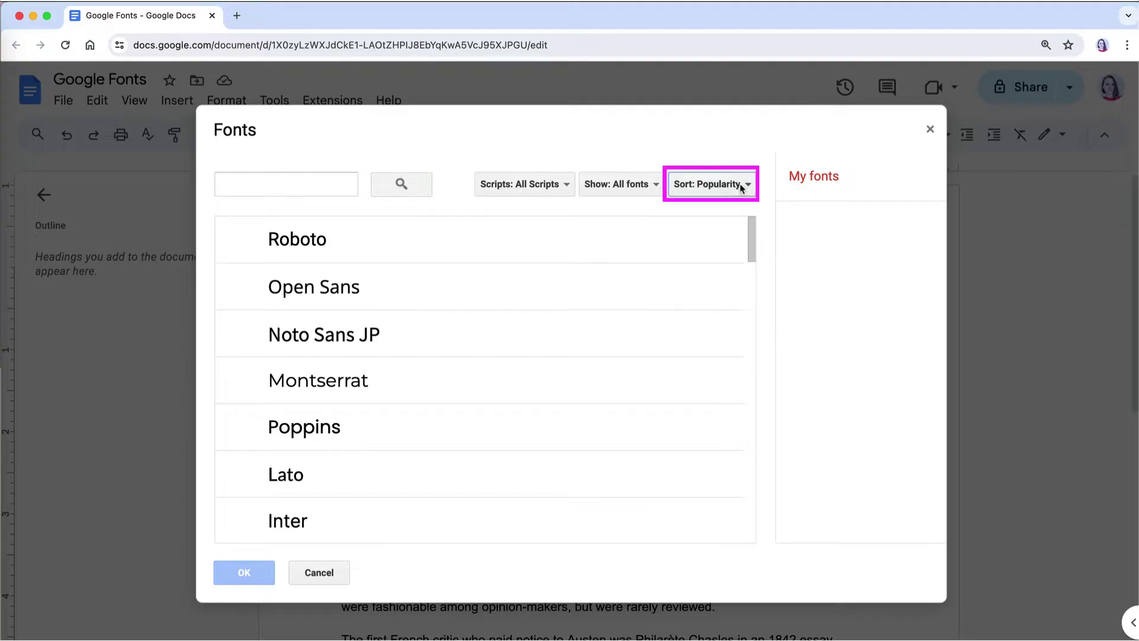
# - Search for and add Cinzel Decorative, Monoton and Babylonica in the Fonts dialog
pyautogui.click(240, 183)
pyautogui.write('c')
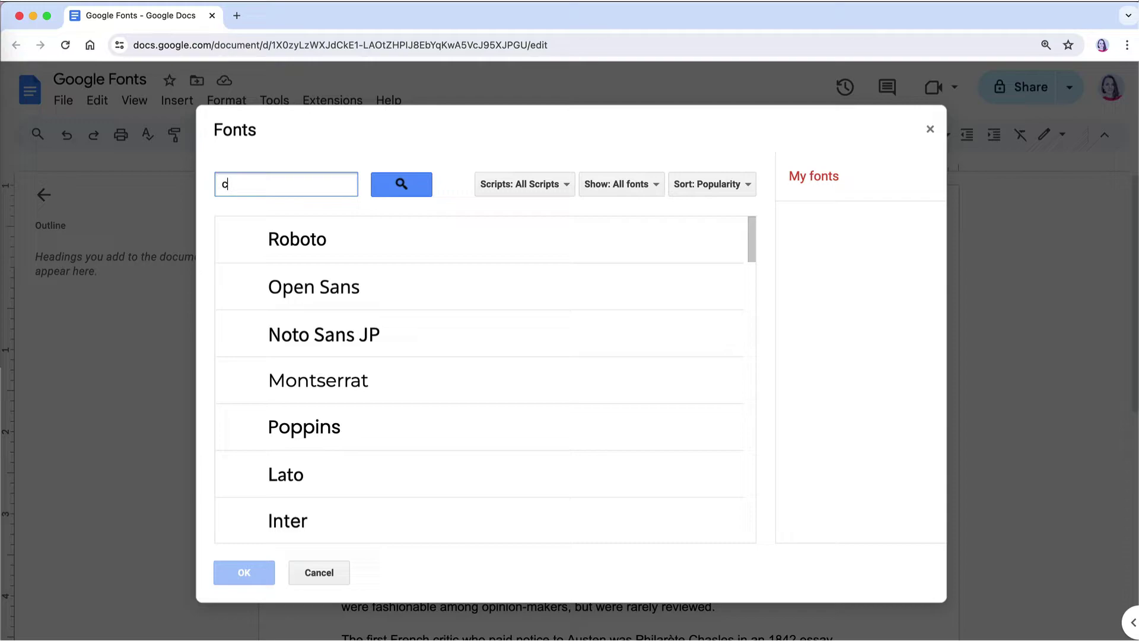
pyautogui.write('inzel')
pyautogui.click(273, 284)
pyautogui.moveTo(251, 184); pyautogui.dragTo(220, 186)
pyautogui.write('monoton')
pyautogui.click(315, 239)
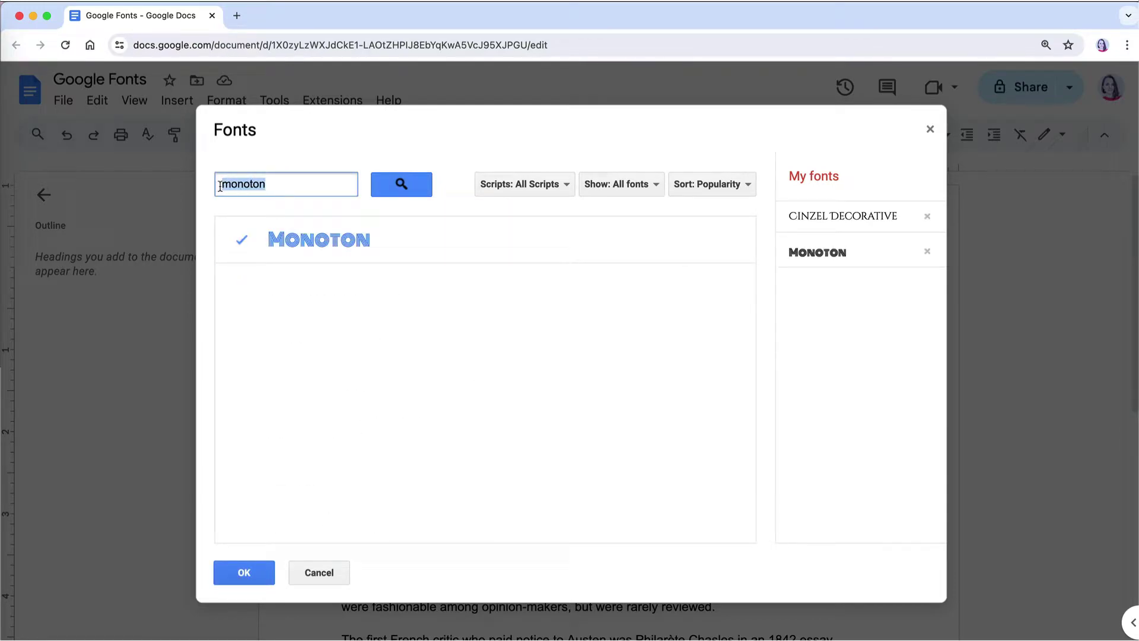
pyautogui.write('babyloni')
pyautogui.click(249, 239)
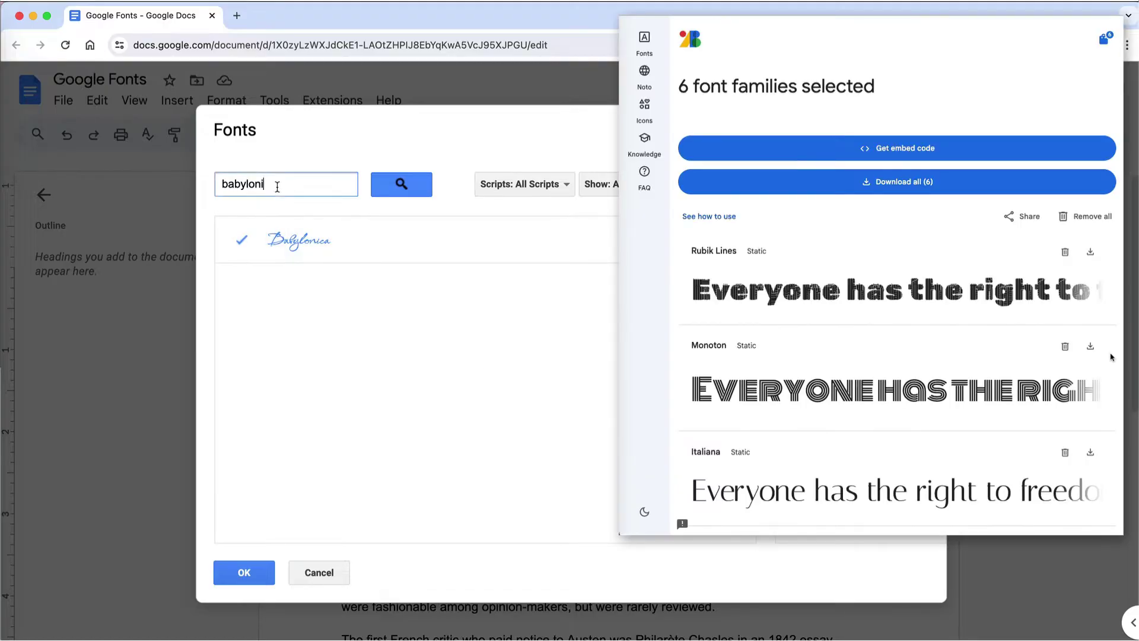
# - Add Rubik Lines, Happy Monkey and Italiana, then confirm the six fonts
pyautogui.doubleClick(277, 186)
pyautogui.write('rubik li')
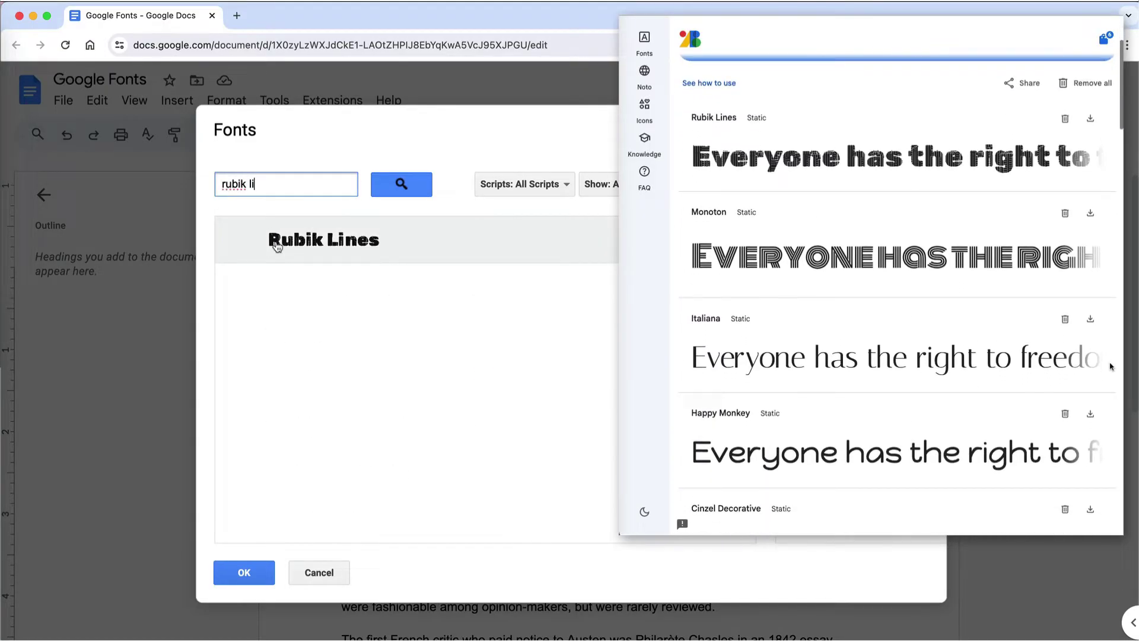
pyautogui.click(277, 246)
pyautogui.moveTo(267, 184); pyautogui.dragTo(216, 185)
pyautogui.write('happy')
pyautogui.click(243, 246)
pyautogui.write('italiana')
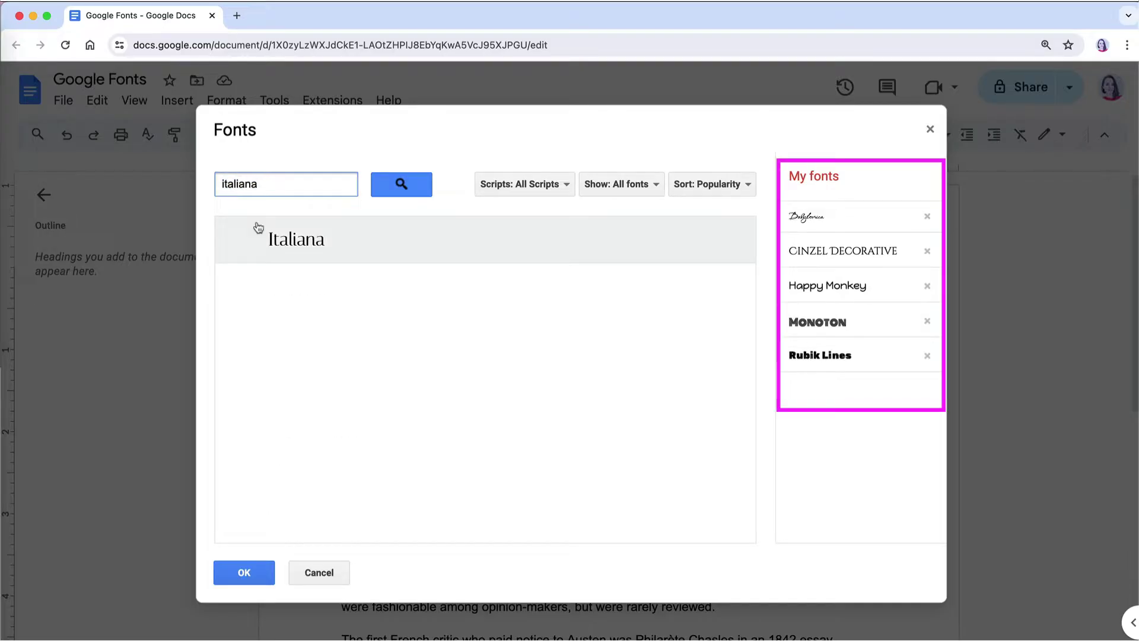
pyautogui.click(255, 238)
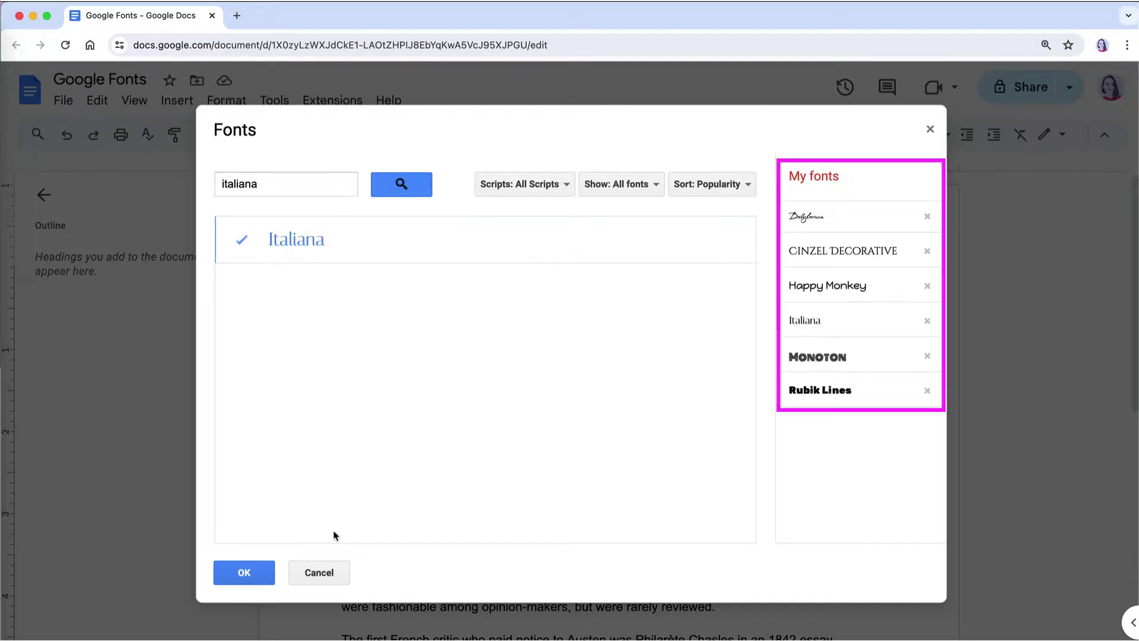
pyautogui.click(254, 573)
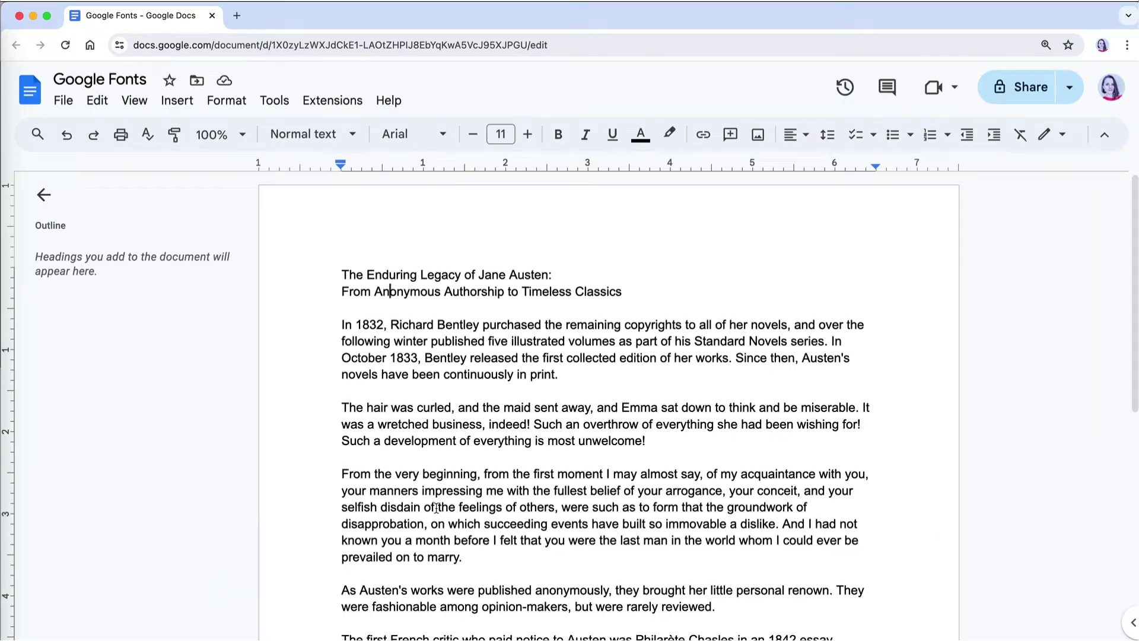
# - Set the Jane Austen title line to Cinzel Decorative Bold
pyautogui.moveTo(558, 273); pyautogui.dragTo(336, 273)
pyautogui.click(442, 135)
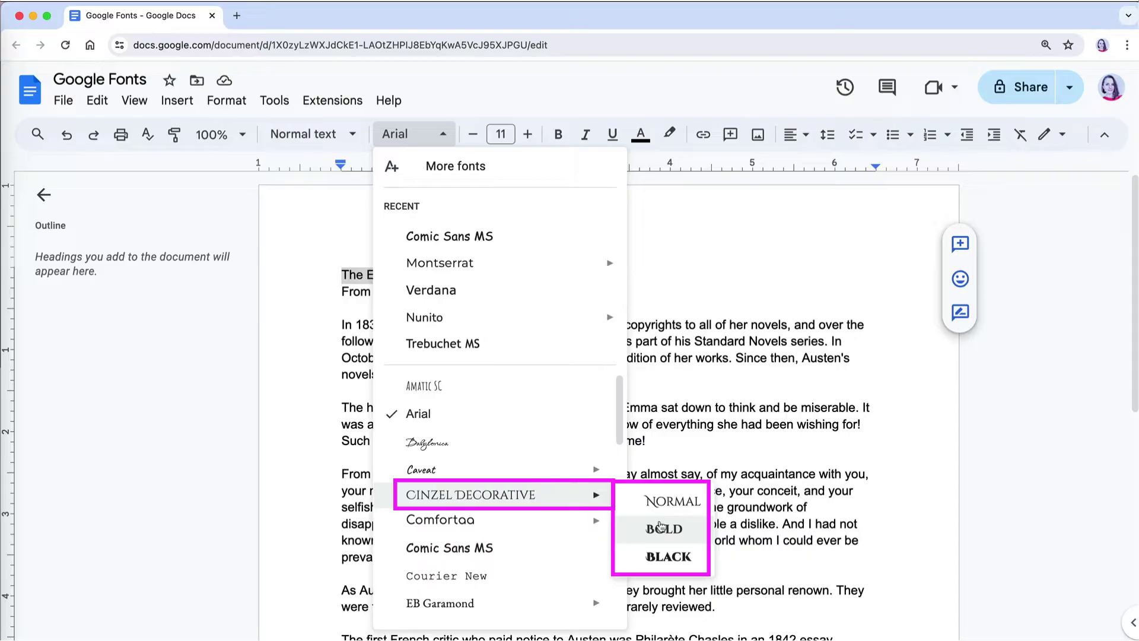
pyautogui.moveTo(470, 493)
pyautogui.click(660, 527)
# - Apply Babylonica to the quote paragraph and Happy Monkey to the last two paragraphs
pyautogui.moveTo(639, 293); pyautogui.dragTo(341, 295)
pyautogui.click(447, 139)
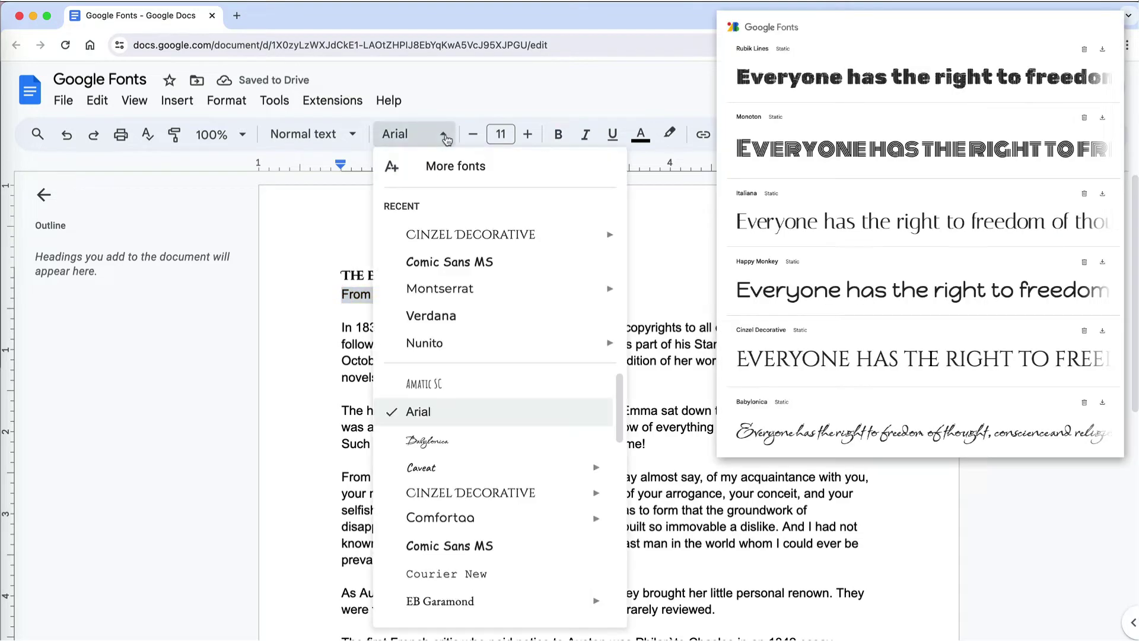
pyautogui.scroll(-1, 534, 499)
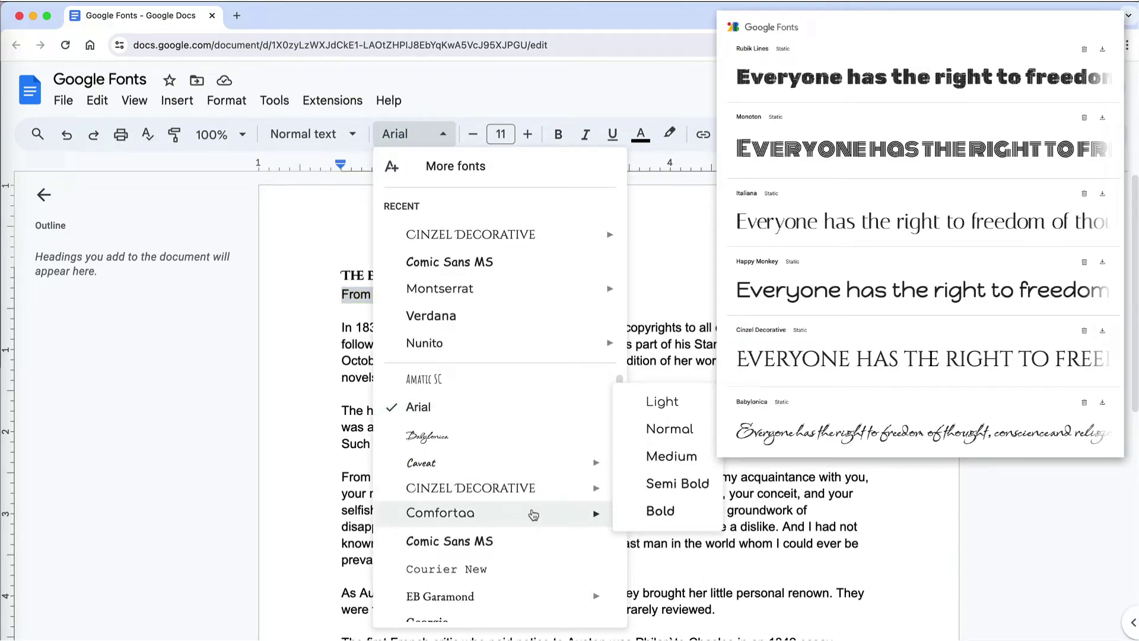
pyautogui.scroll(-2, 533, 515)
pyautogui.scroll(-4, 533, 515)
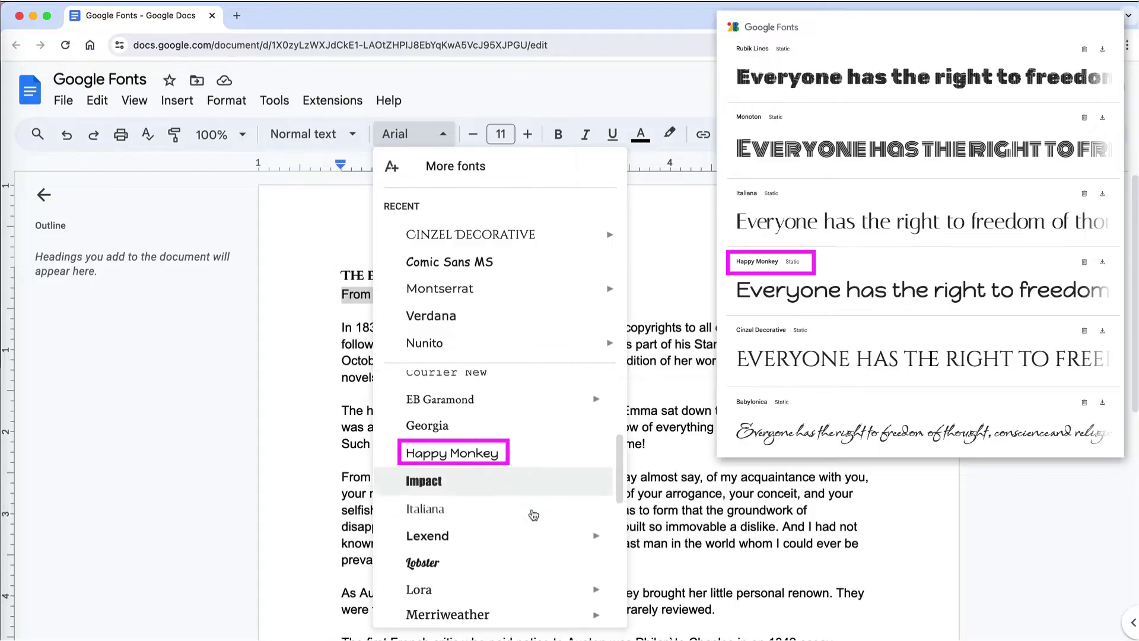
pyautogui.scroll(-5, 534, 514)
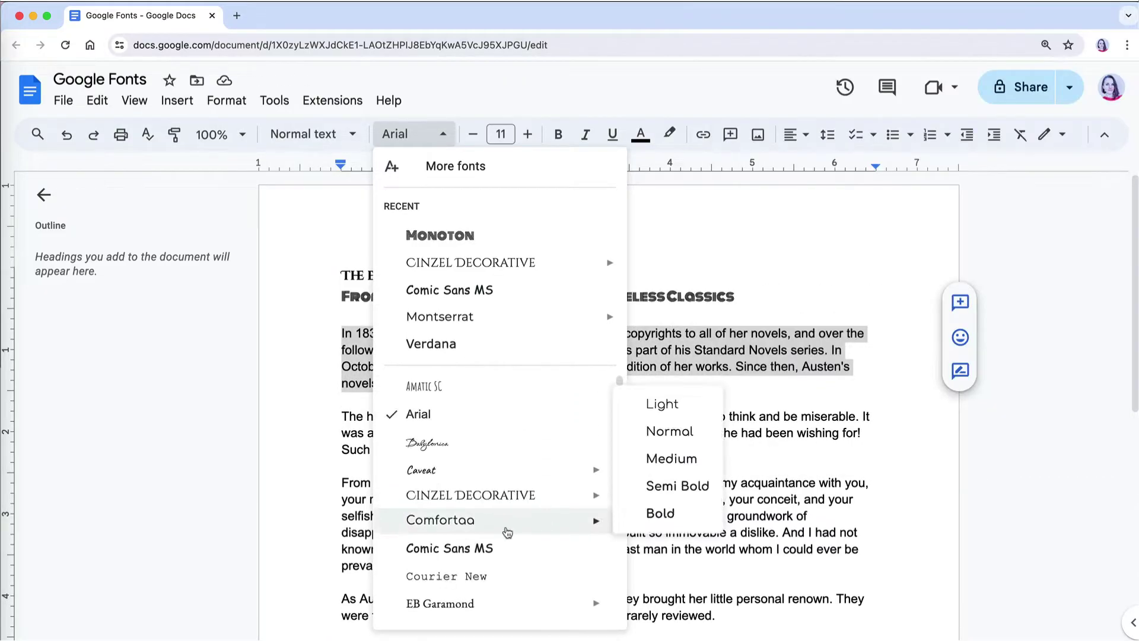
pyautogui.scroll(-10, 504, 529)
pyautogui.scroll(-4, 503, 529)
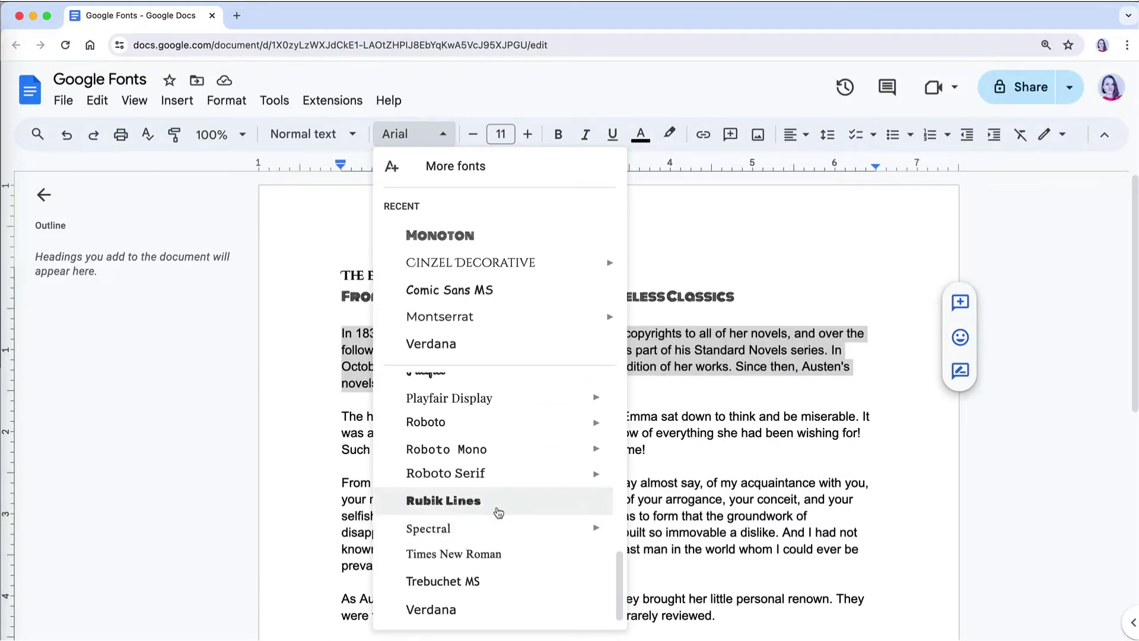
pyautogui.click(466, 446)
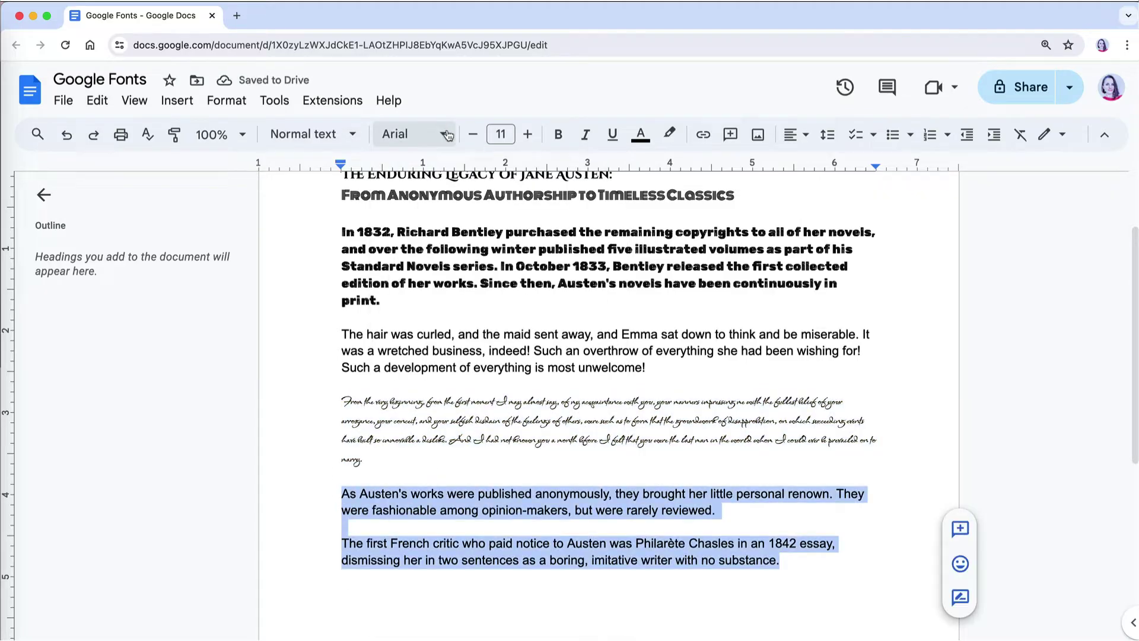
pyautogui.click(500, 525)
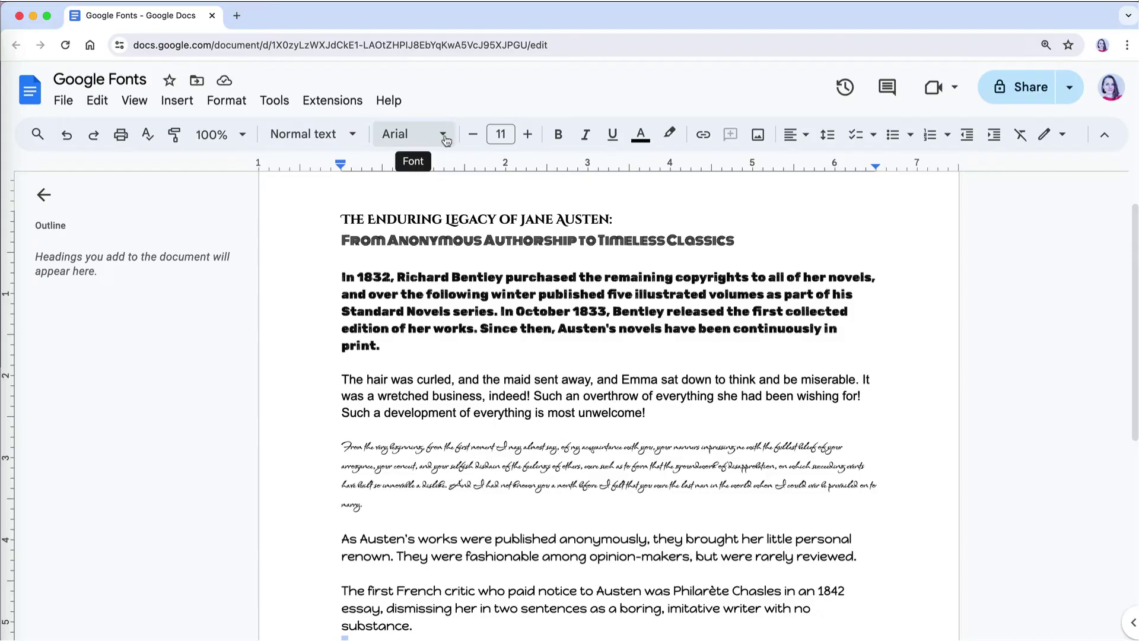
# - Remove Rubik Lines from My fonts in the font library and save
pyautogui.click(447, 140)
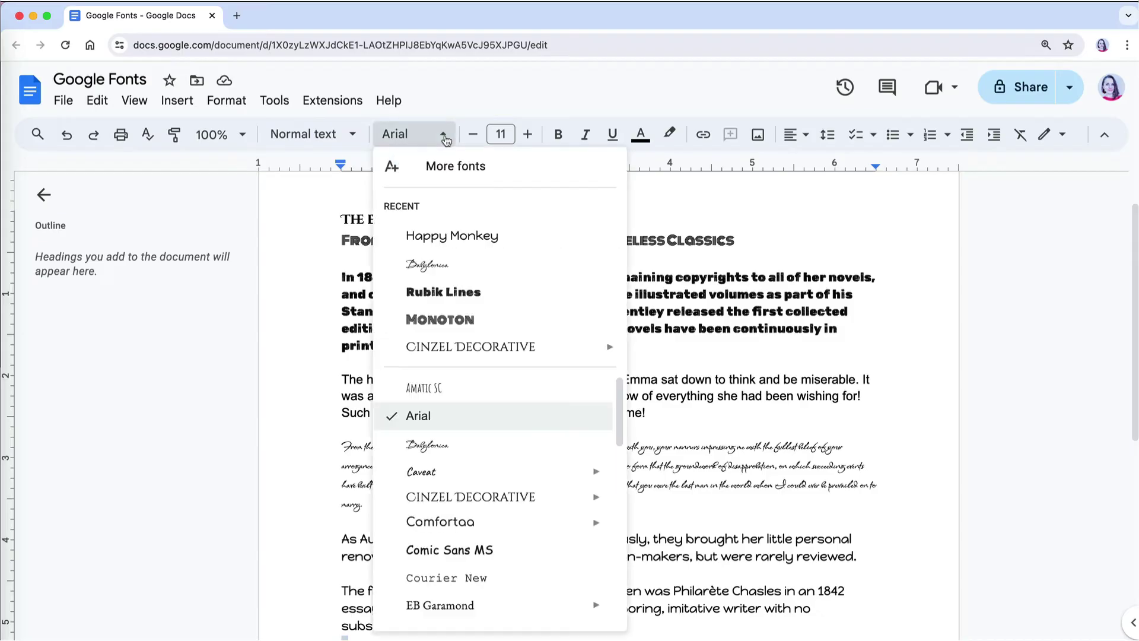
pyautogui.click(458, 170)
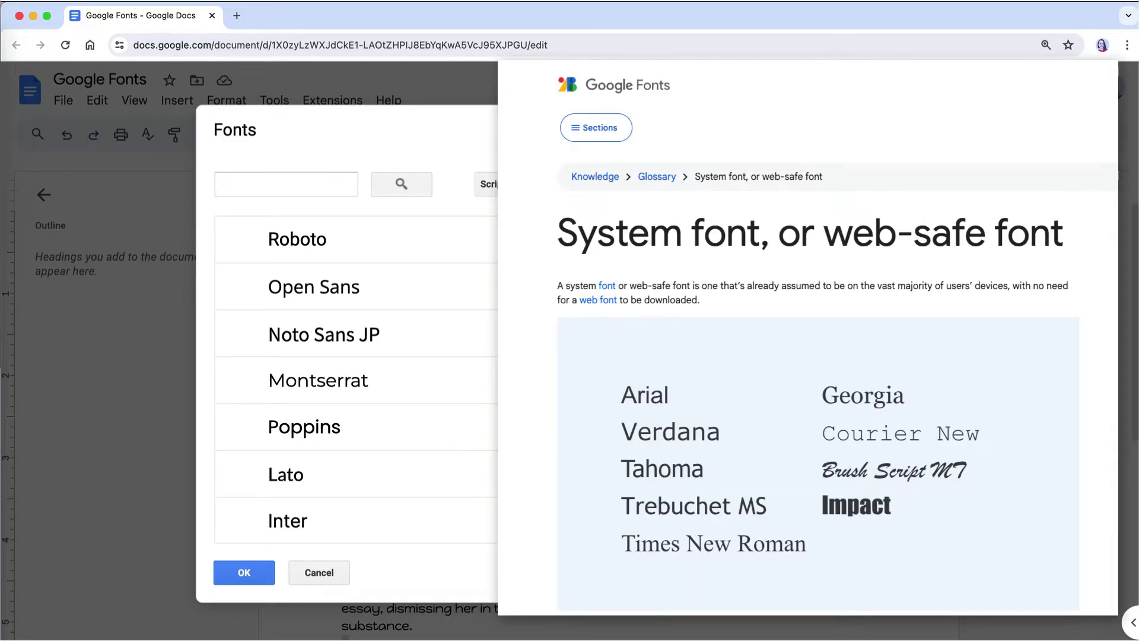
pyautogui.click(927, 390)
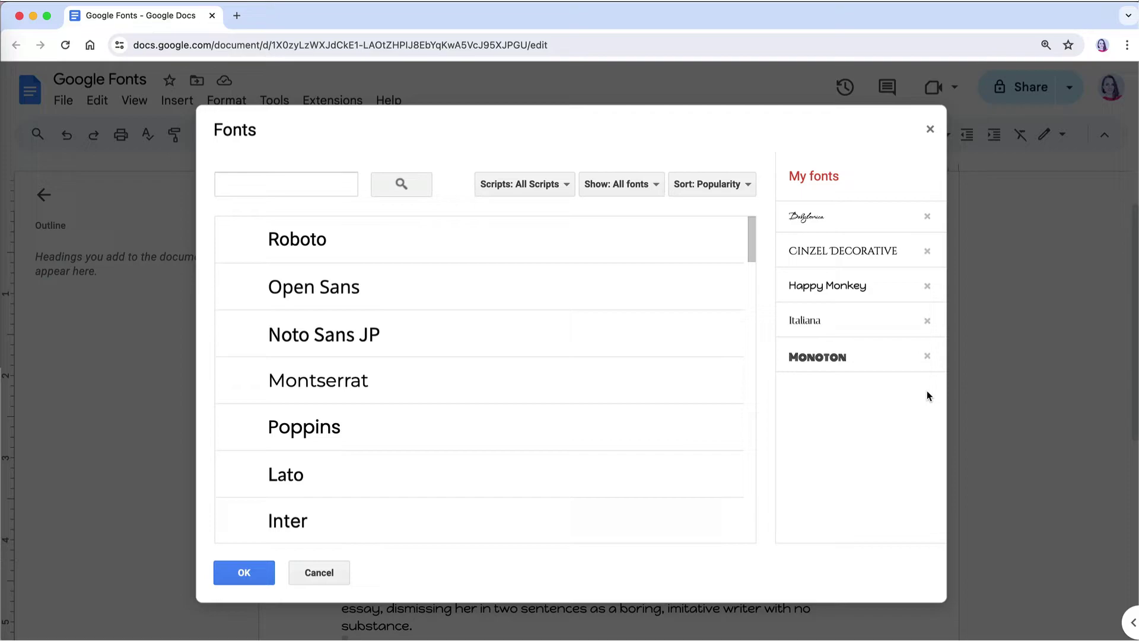
pyautogui.click(253, 578)
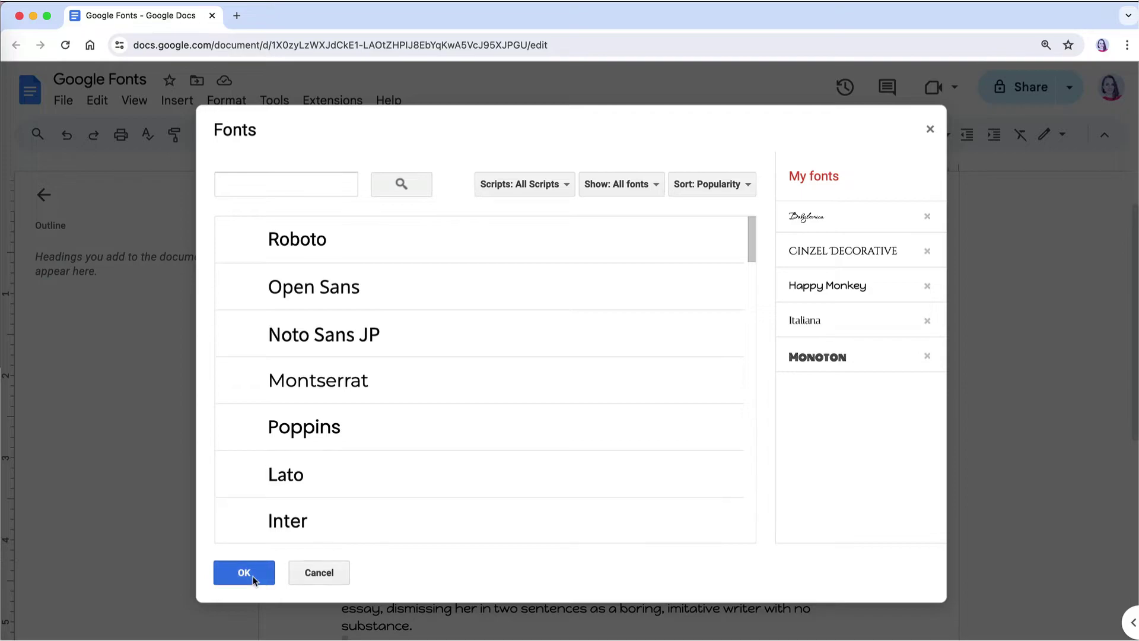
# - Scroll the reopened font list to check which fonts remain
pyautogui.click(415, 134)
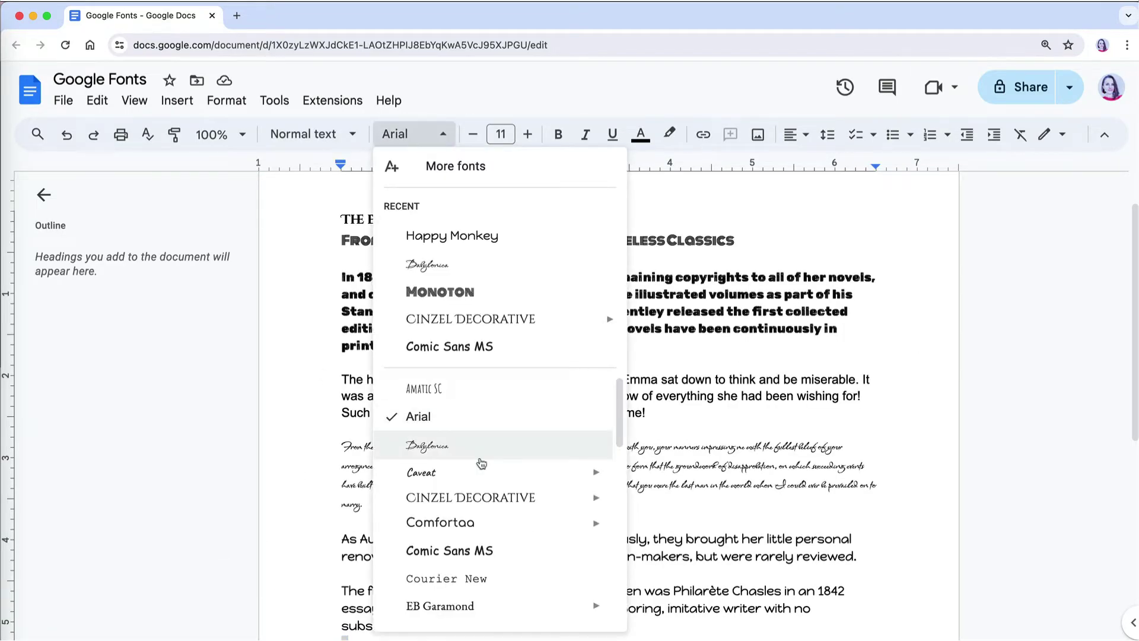
pyautogui.scroll(-5, 481, 463)
pyautogui.scroll(-1, 480, 462)
pyautogui.scroll(-2, 481, 463)
pyautogui.scroll(-2, 482, 463)
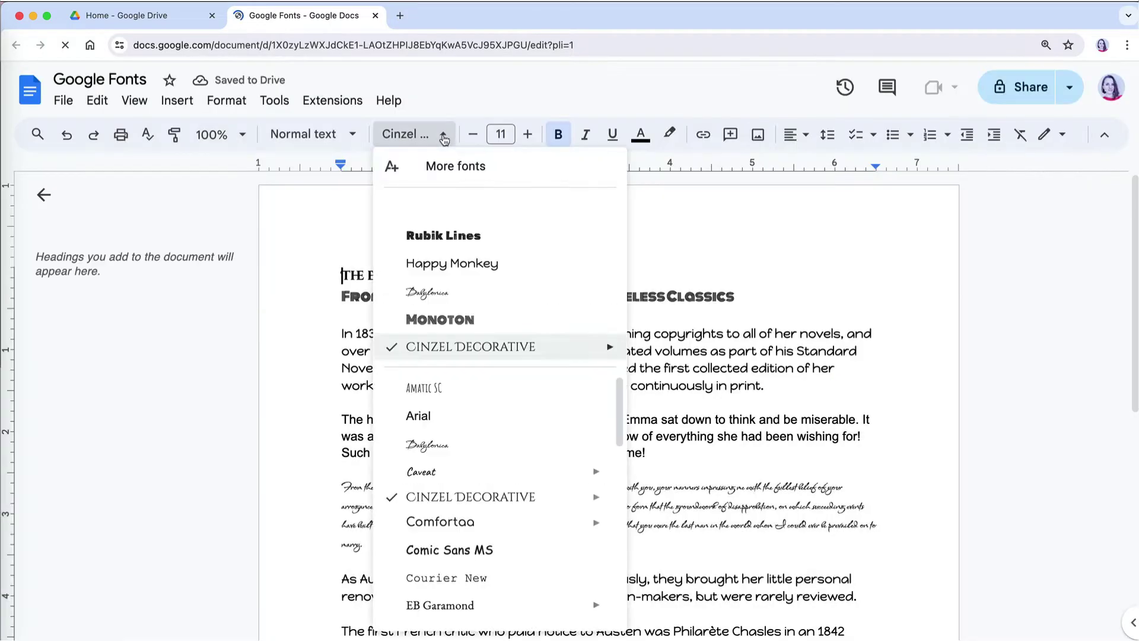
pyautogui.scroll(-1, 473, 511)
pyautogui.scroll(-3, 473, 510)
pyautogui.scroll(-3, 472, 510)
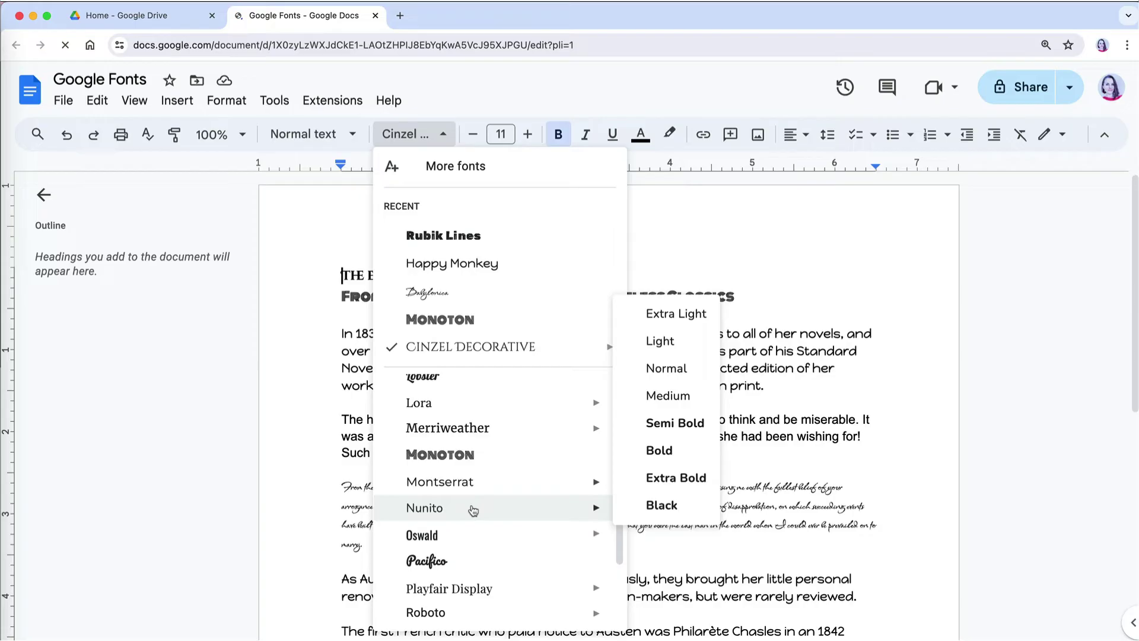
pyautogui.scroll(-1, 473, 510)
pyautogui.scroll(-3, 472, 511)
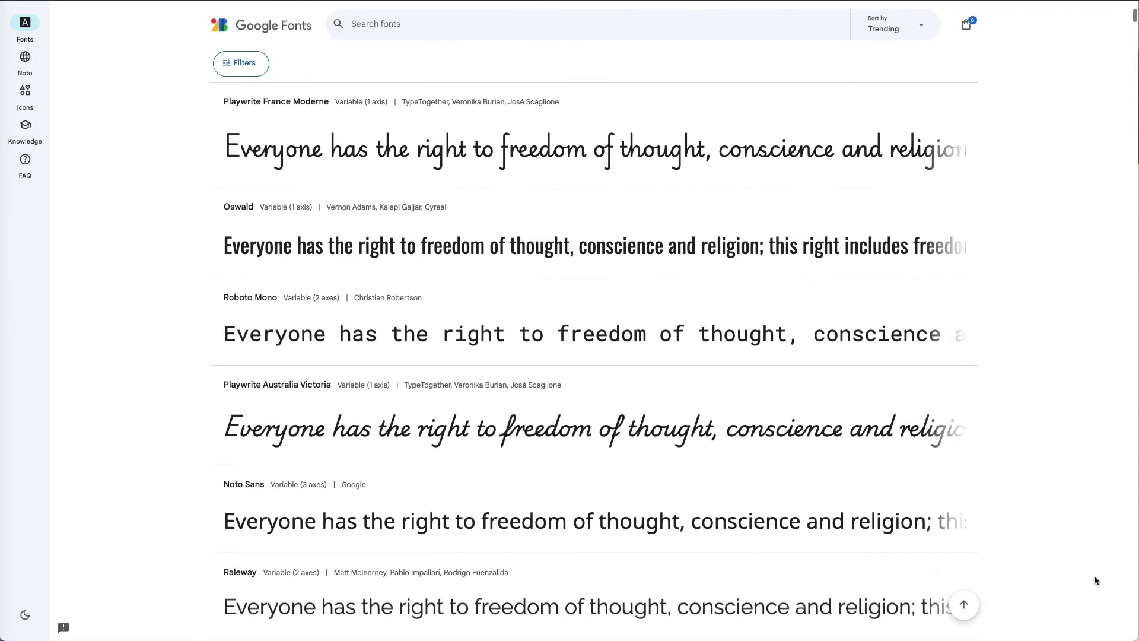
pyautogui.scroll(-5, 1094, 575)
pyautogui.scroll(-5, 1094, 575)
pyautogui.scroll(-7, 1094, 575)
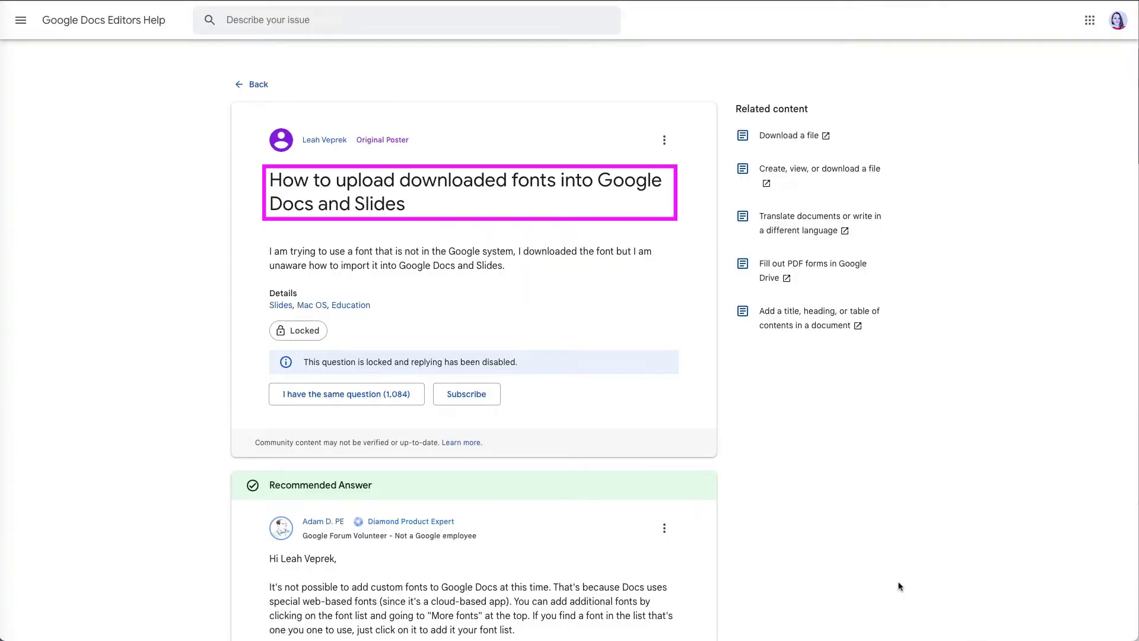
pyautogui.scroll(-7, 899, 586)
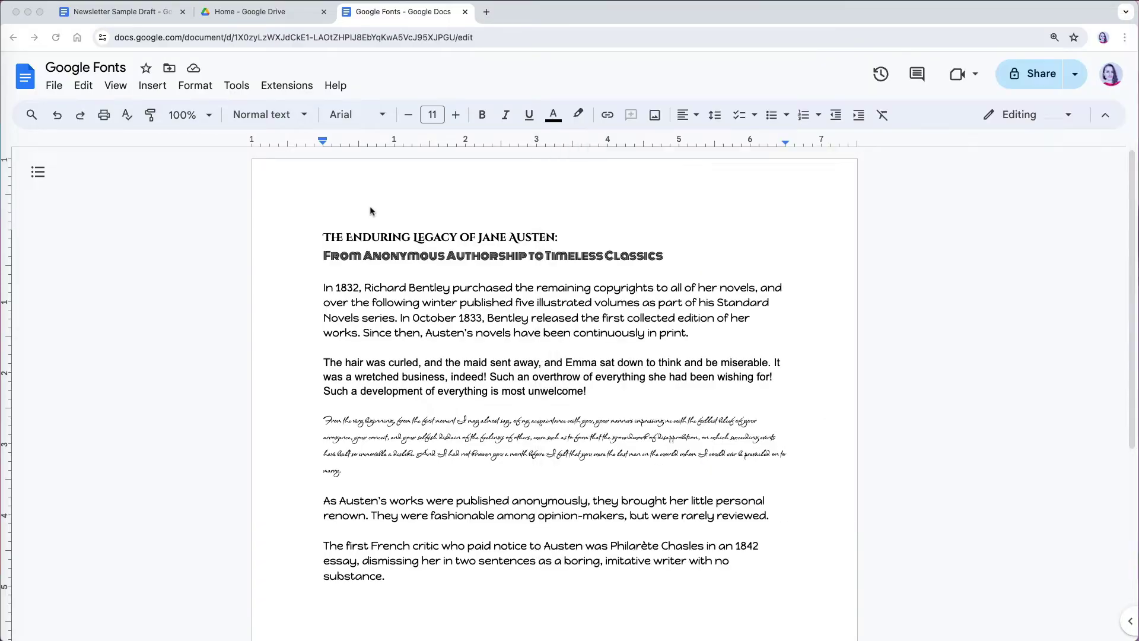
# - Open the Extensions menu to reach the Add-ons options
pyautogui.click(295, 88)
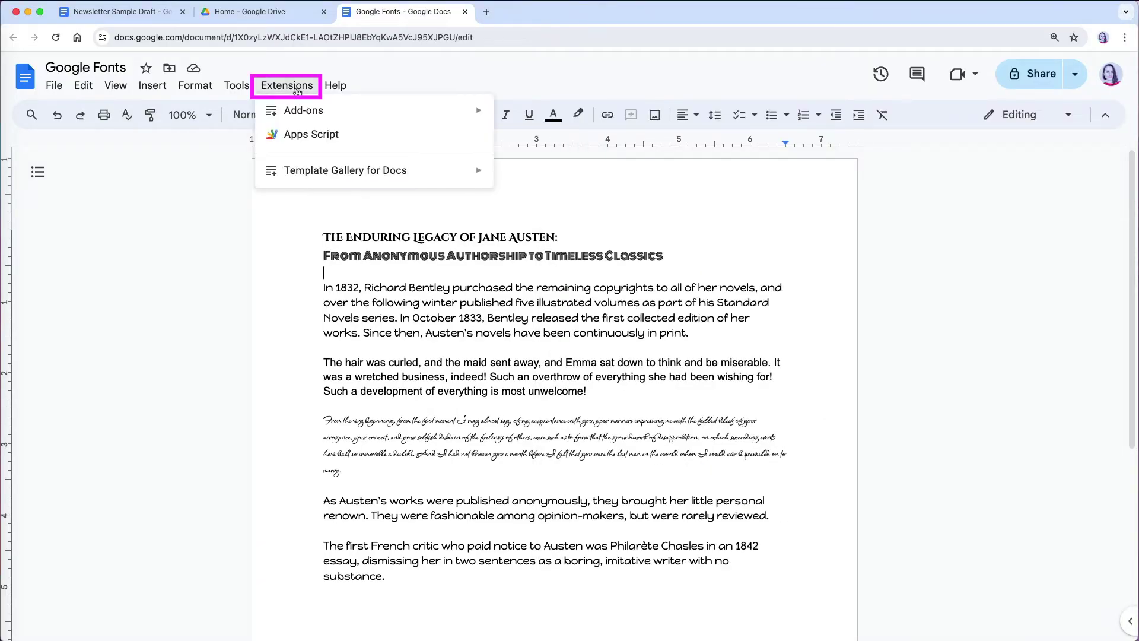
pyautogui.moveTo(303, 110)
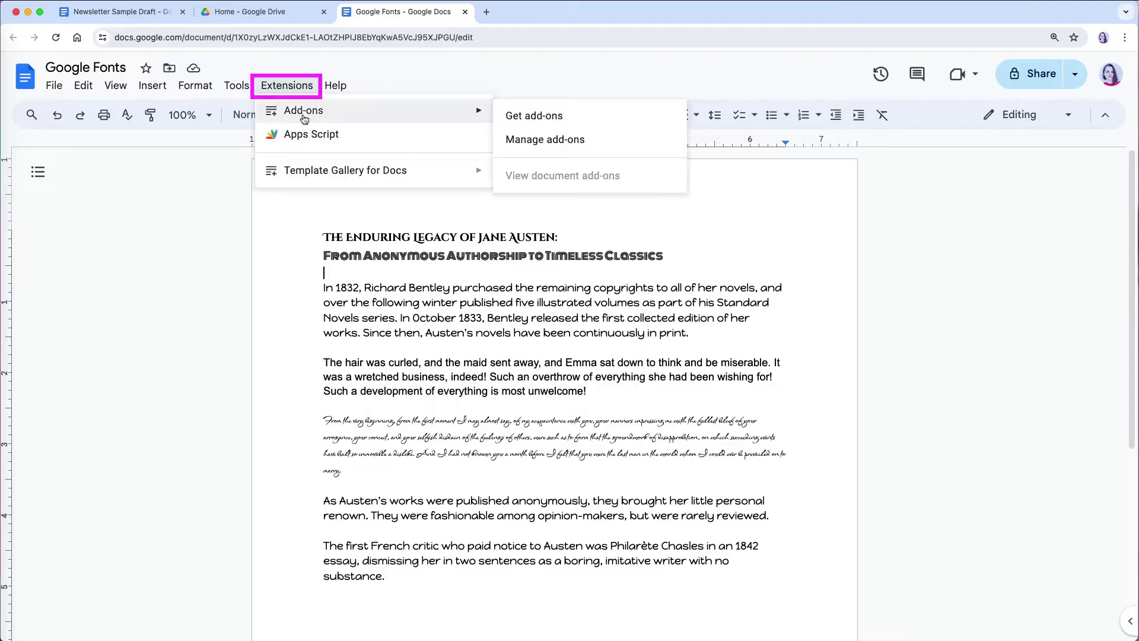
# - Search the Workspace Marketplace for 'font' and open the Extensis Fonts add-on
pyautogui.click(525, 117)
pyautogui.write('font')
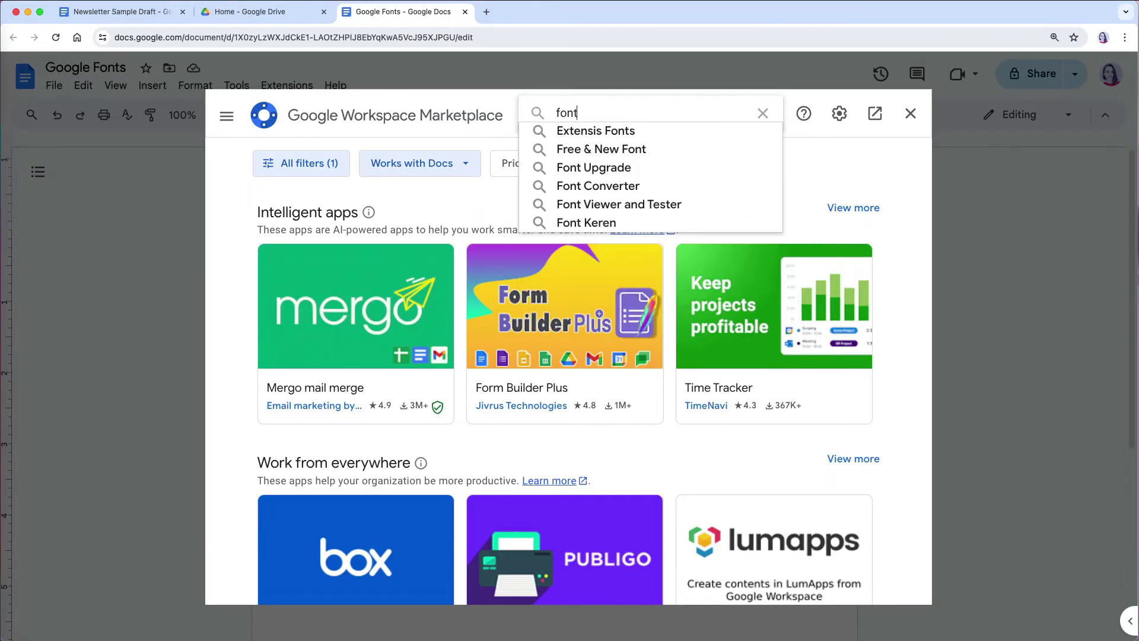
pyautogui.press('Return')
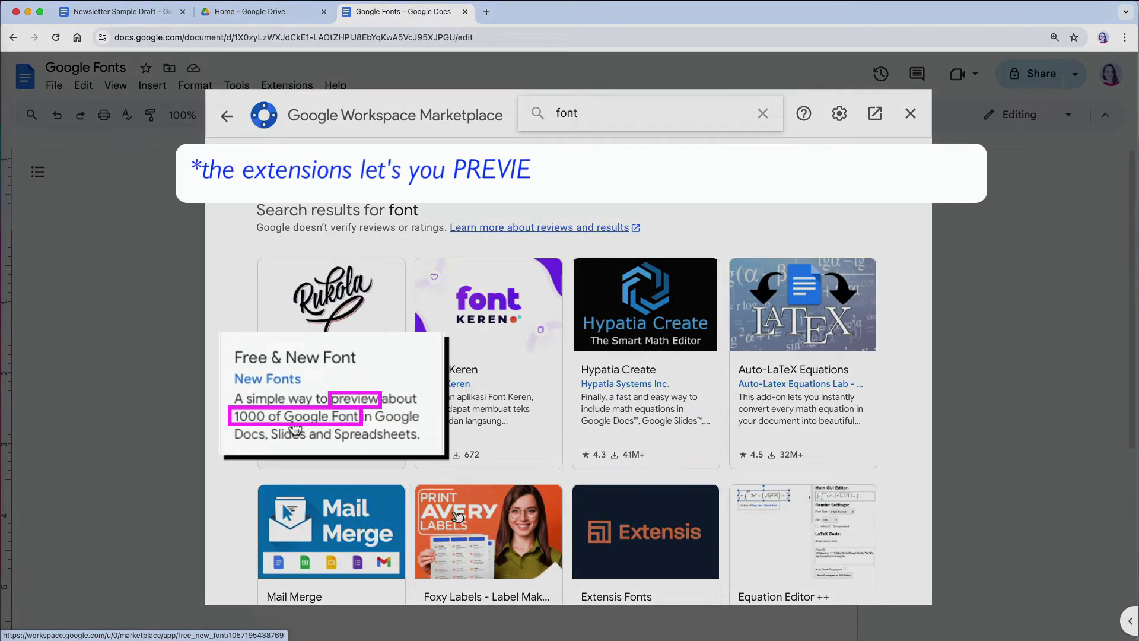
pyautogui.scroll(-1, 307, 415)
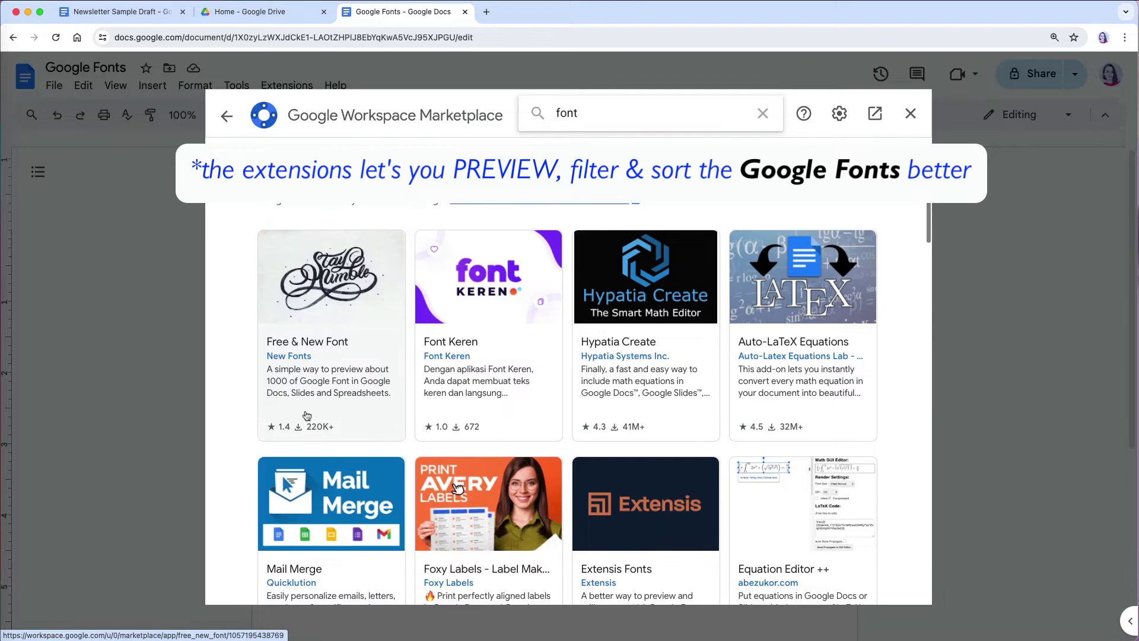
pyautogui.scroll(-5, 606, 457)
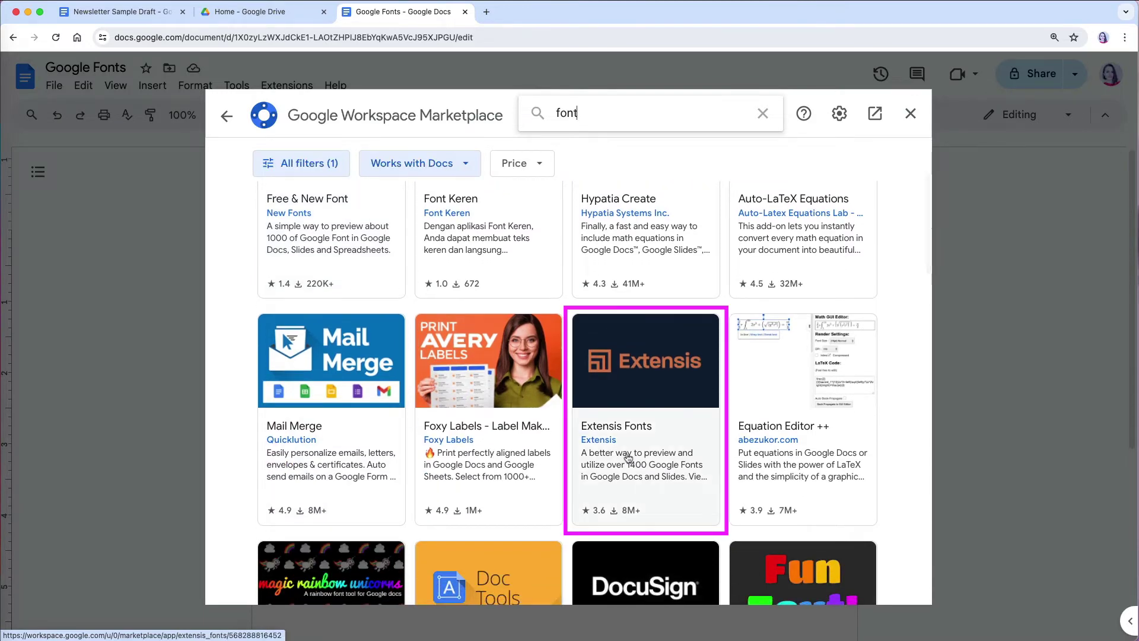
pyautogui.click(628, 457)
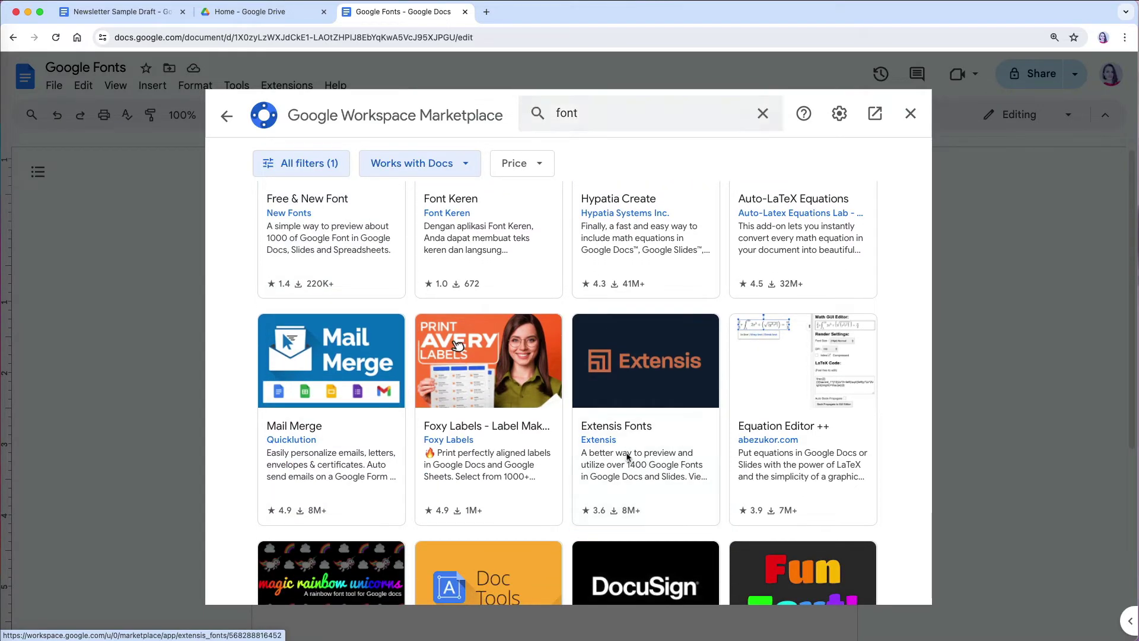
# - Install Extensis Fonts with the signed-in account and return to the document
pyautogui.click(781, 226)
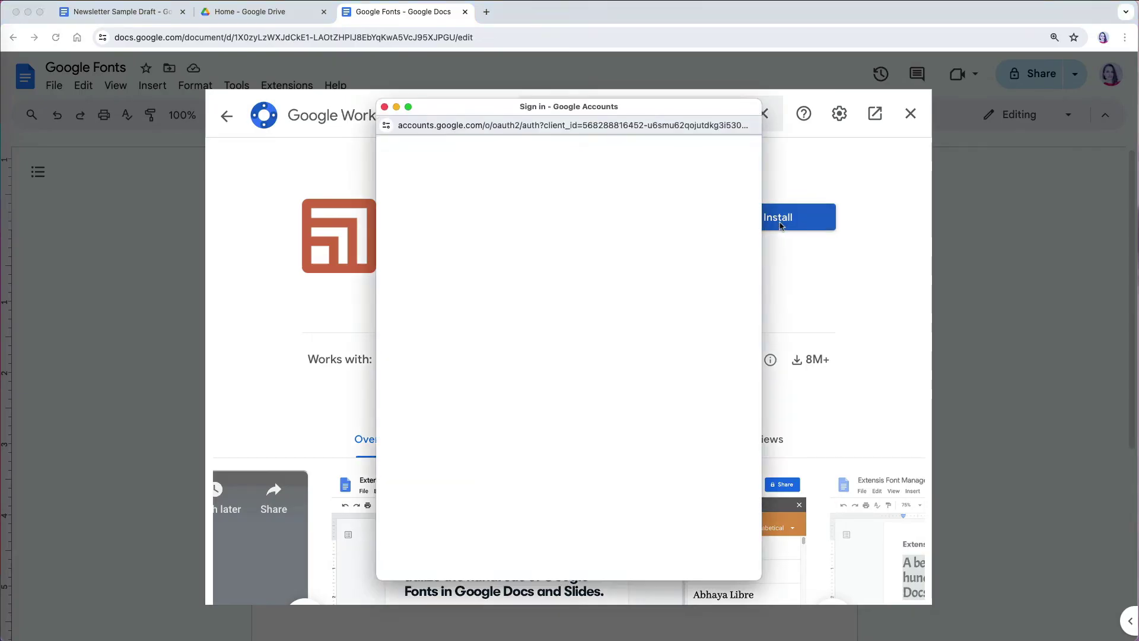
pyautogui.click(530, 328)
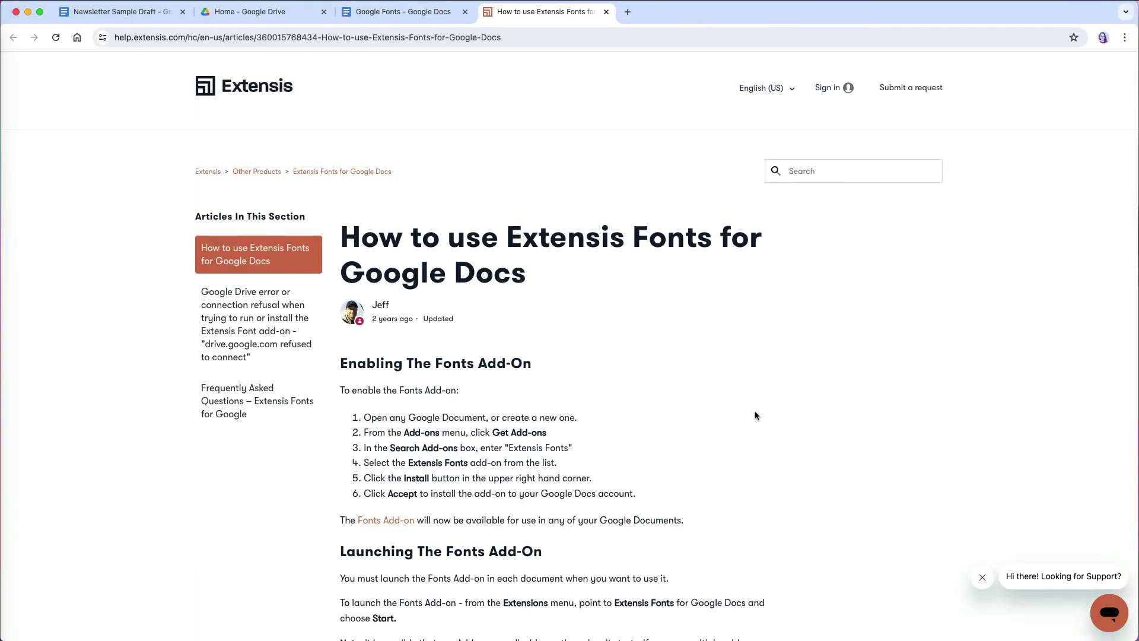
pyautogui.click(403, 12)
pyautogui.click(296, 89)
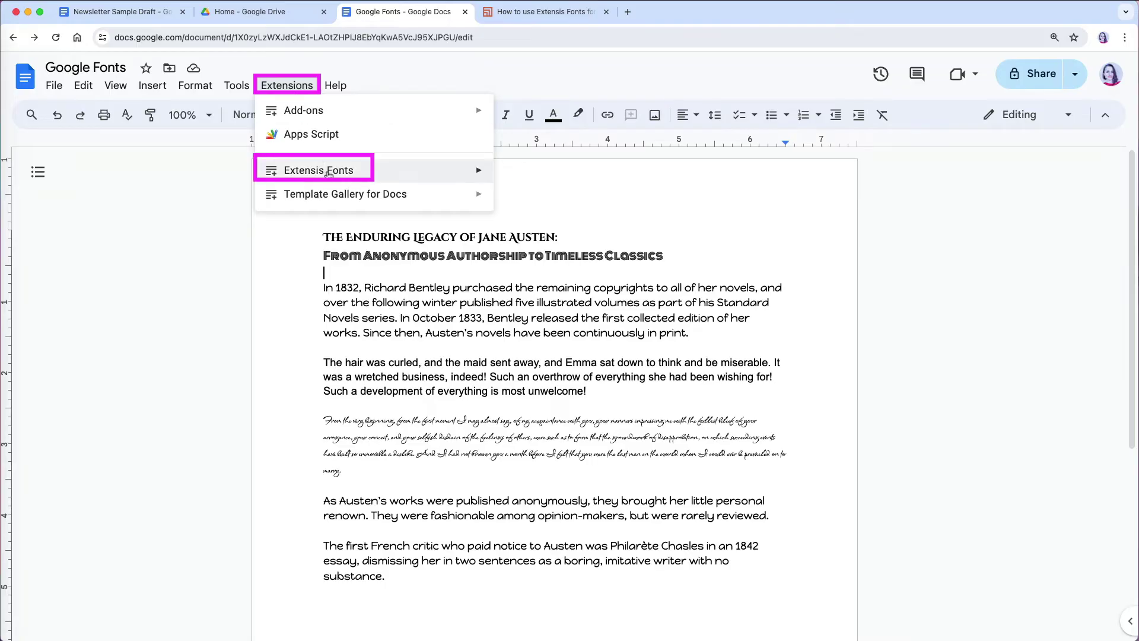
pyautogui.moveTo(319, 170)
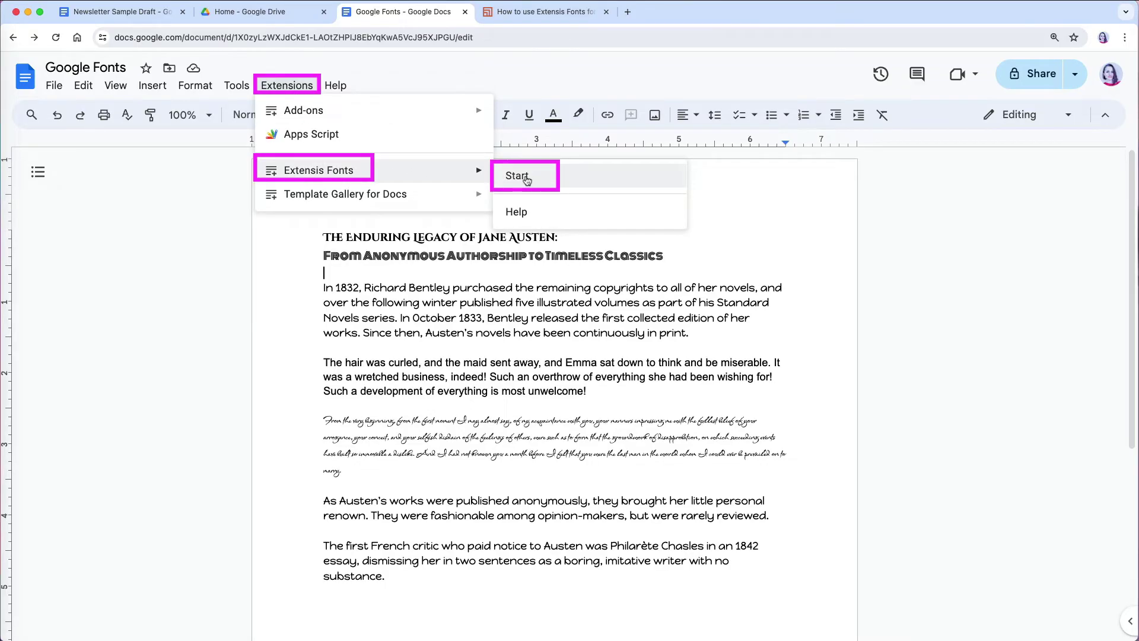
# - Launch the Extensis Fonts sidebar, scroll its alphabetical list and enlarge the previews
pyautogui.click(526, 177)
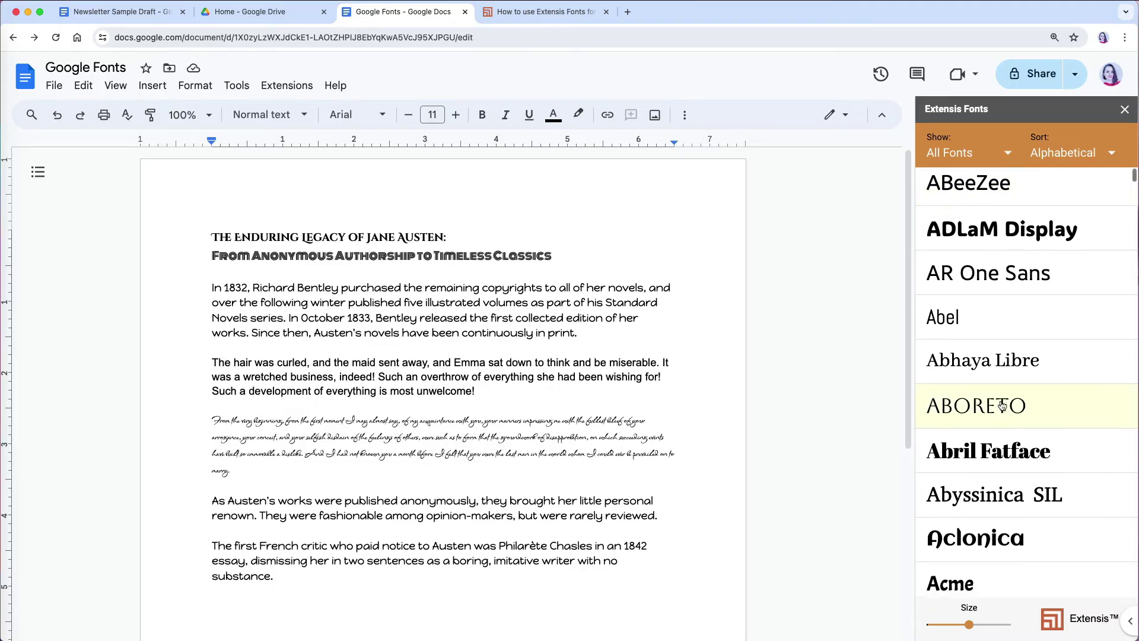
pyautogui.scroll(-7, 1002, 406)
pyautogui.scroll(-5, 1002, 405)
pyautogui.scroll(-1, 1002, 406)
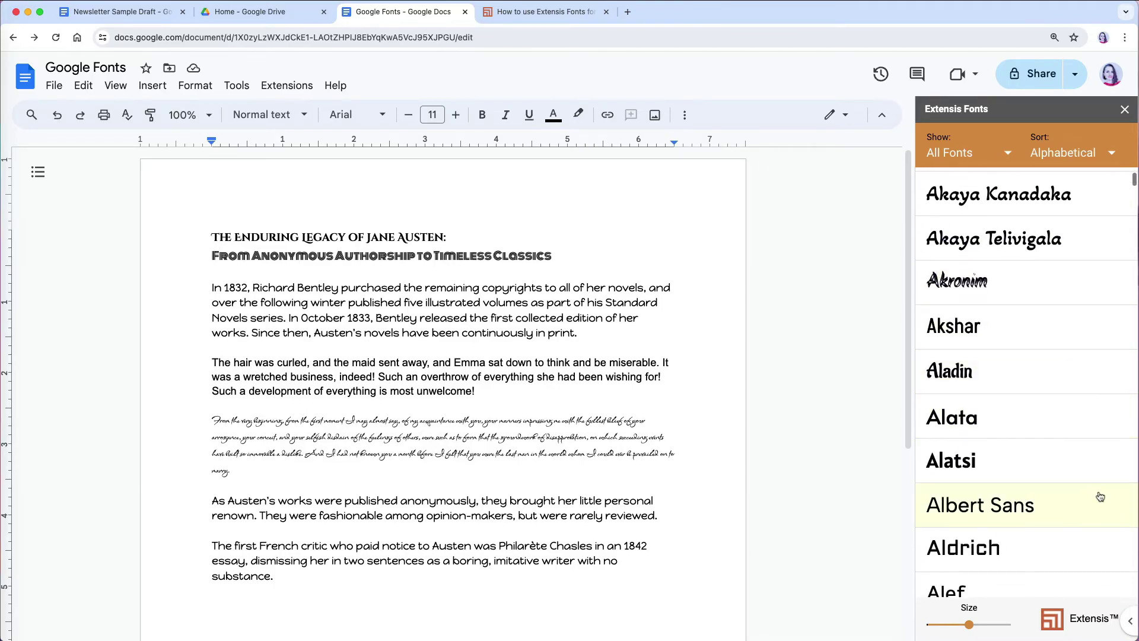
pyautogui.scroll(-5, 1099, 490)
pyautogui.scroll(-6, 1098, 490)
pyautogui.scroll(-1, 1099, 493)
pyautogui.scroll(-5, 1099, 496)
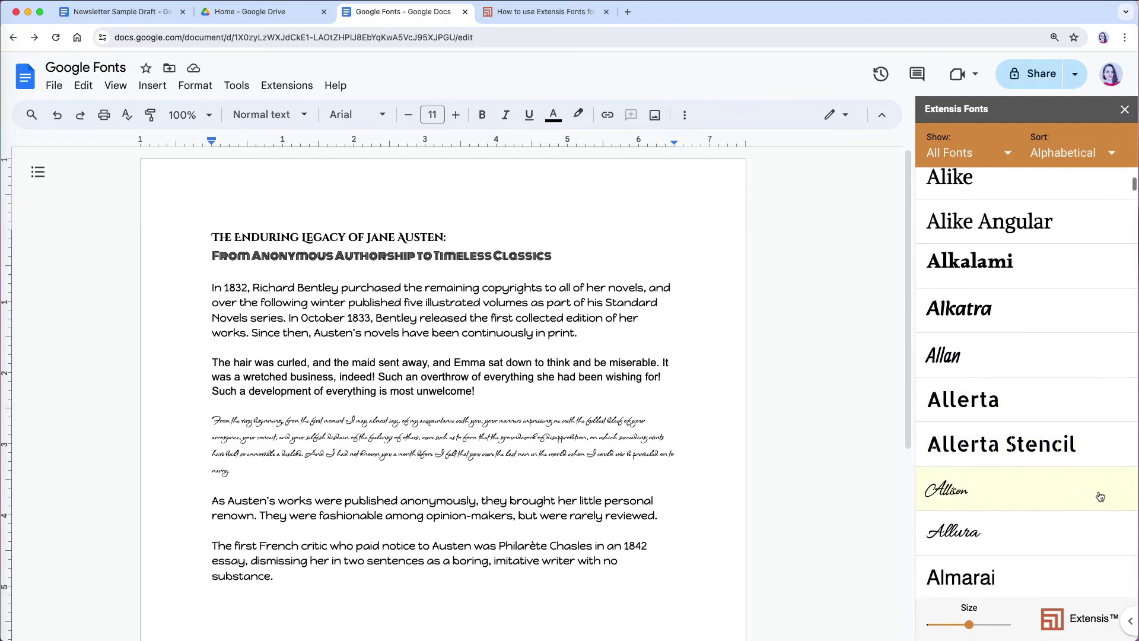
pyautogui.scroll(-2, 1100, 496)
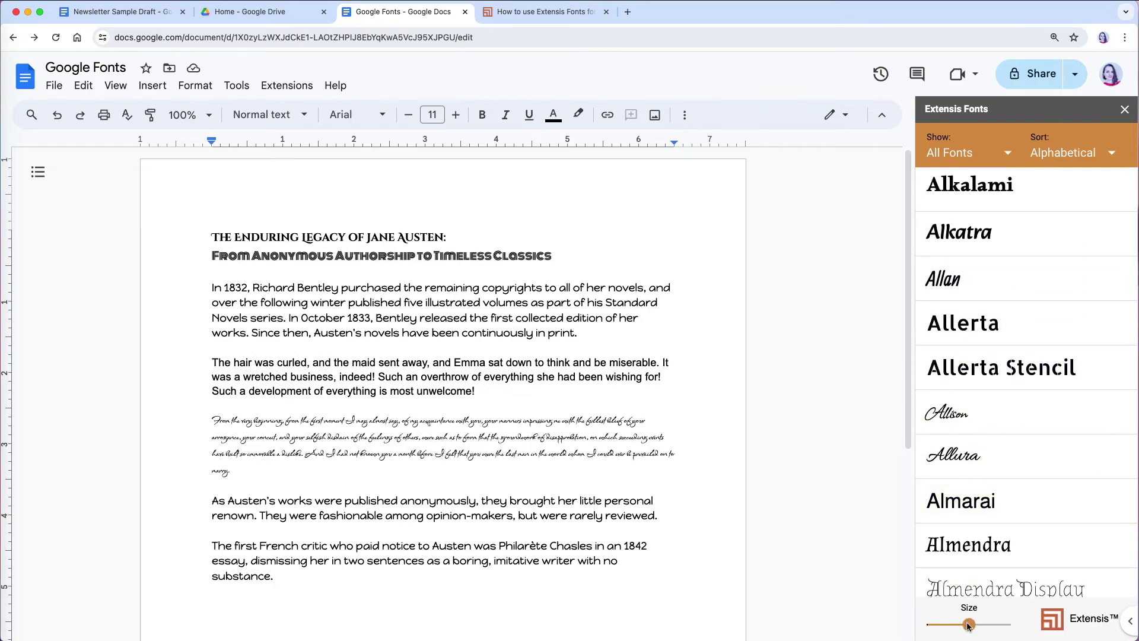
pyautogui.moveTo(968, 625)
pyautogui.mouseDown()
pyautogui.moveTo(1007, 625)
pyautogui.moveTo(945, 624)
pyautogui.mouseUp()
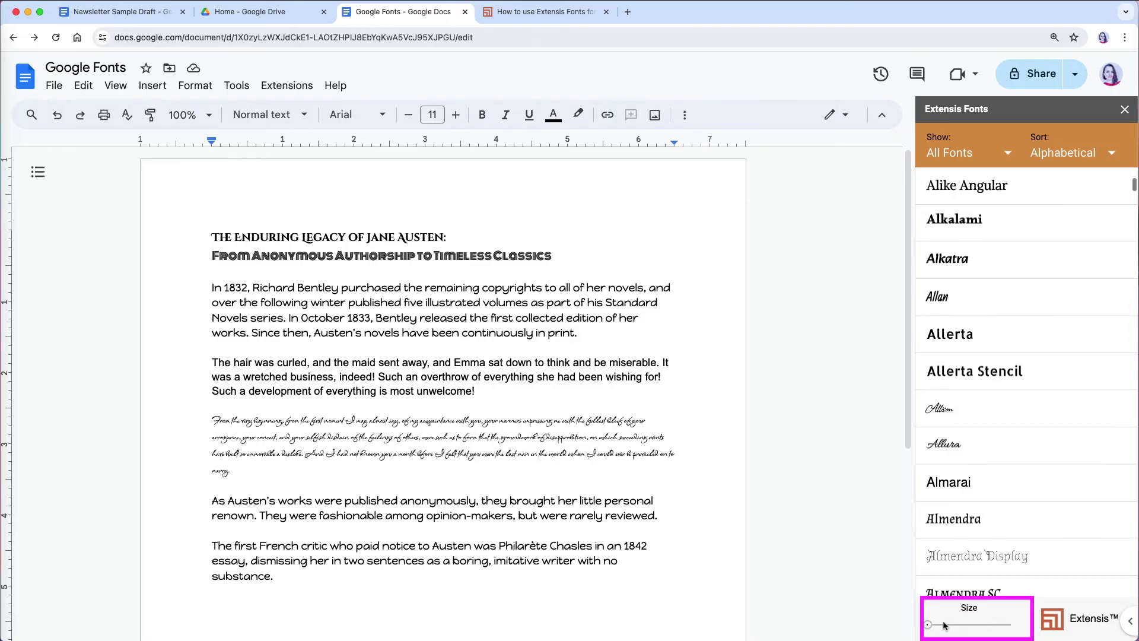
pyautogui.click(969, 625)
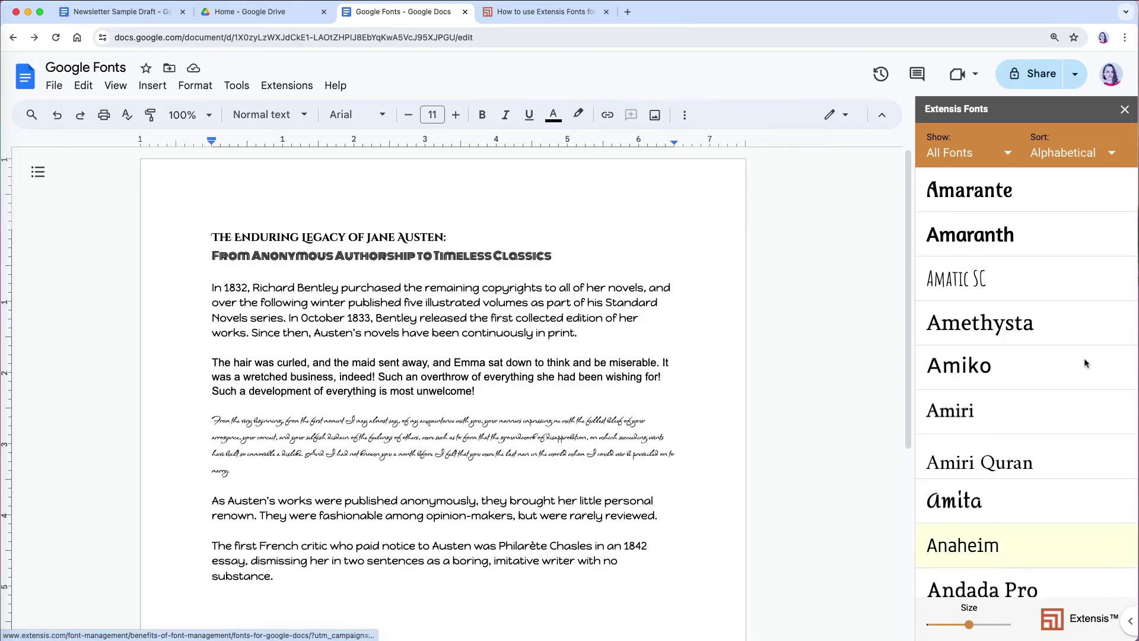
# - Filter the Extensis Fonts list to show only Display fonts
pyautogui.click(1006, 155)
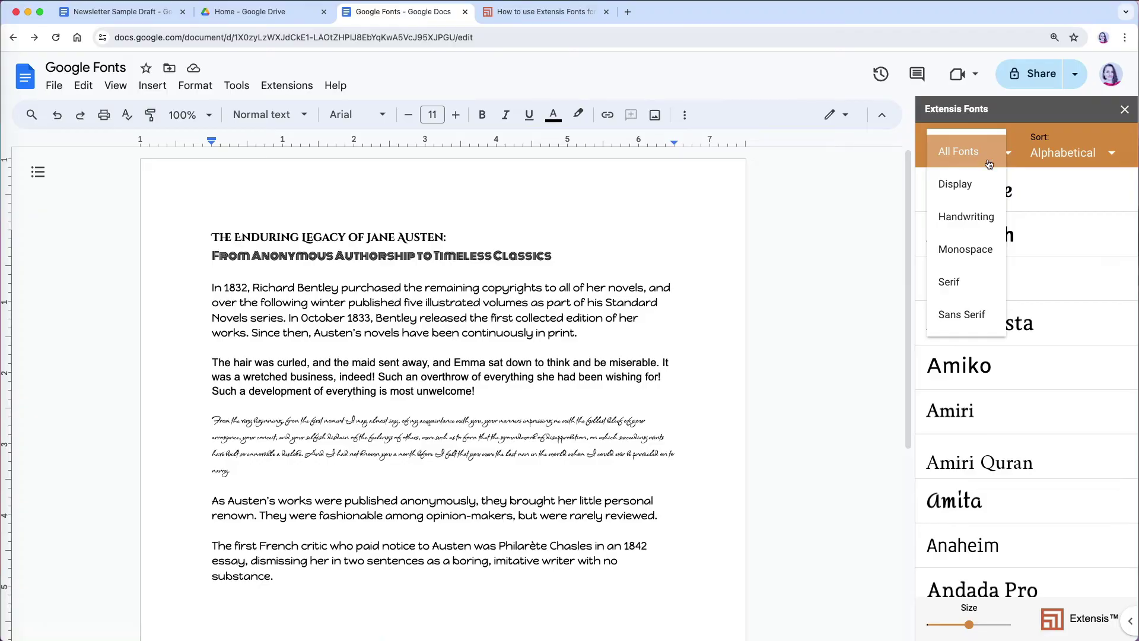
pyautogui.click(970, 189)
pyautogui.scroll(-5, 1024, 408)
pyautogui.scroll(-5, 1025, 408)
pyautogui.scroll(-5, 1024, 408)
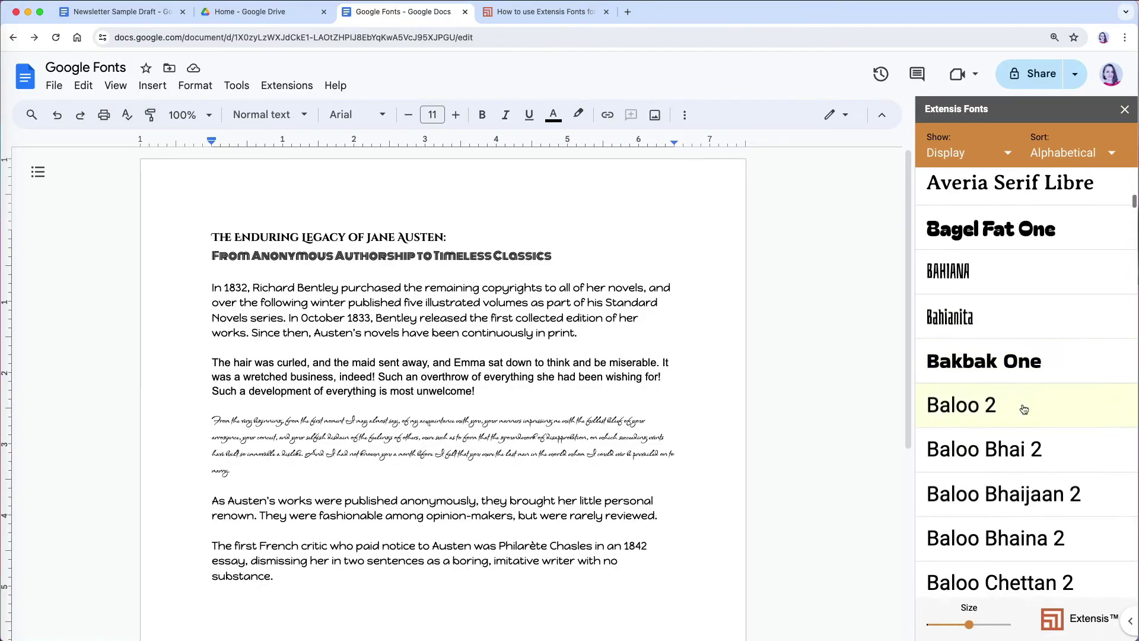
pyautogui.scroll(-3, 1024, 408)
# - Sort the list by Trending and try Zen Dots with no text selected
pyautogui.click(1107, 154)
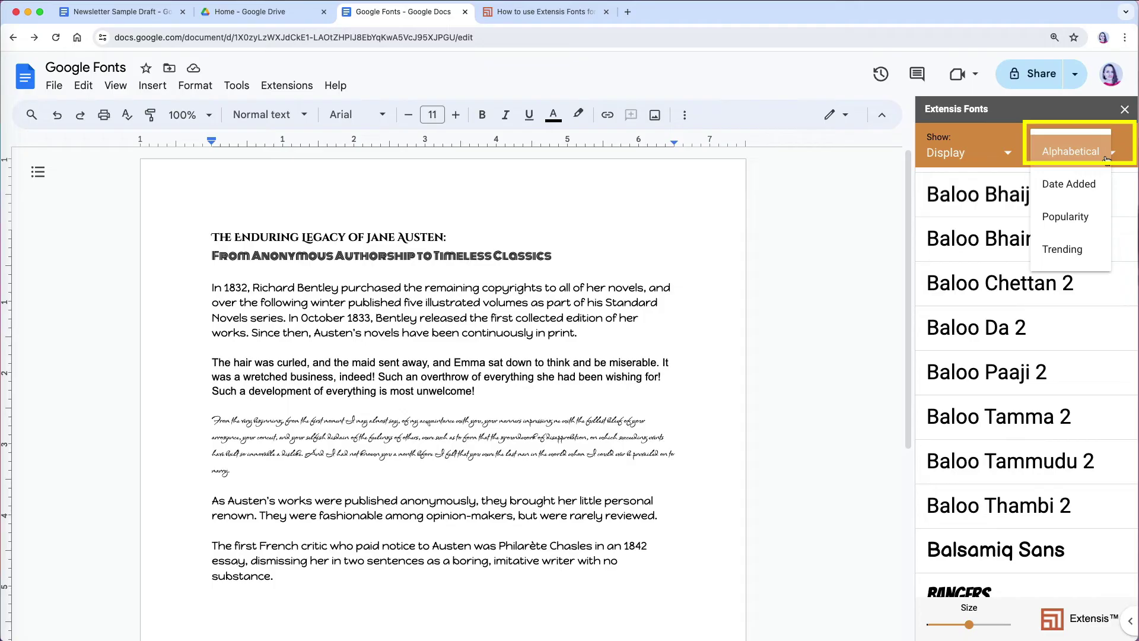
pyautogui.click(1070, 249)
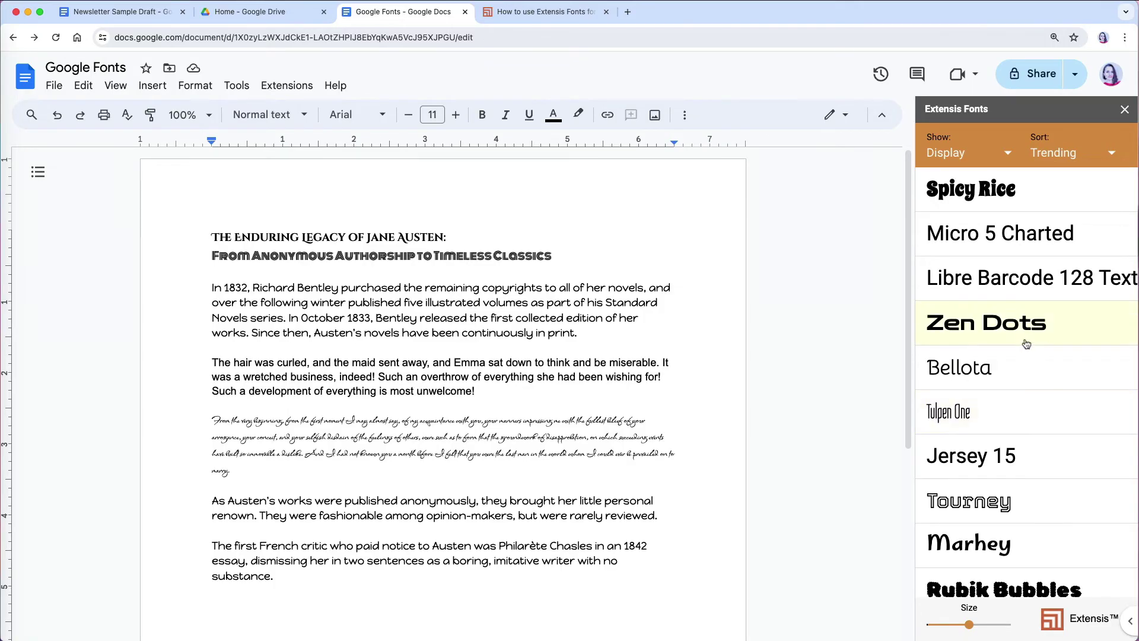
pyautogui.click(1019, 324)
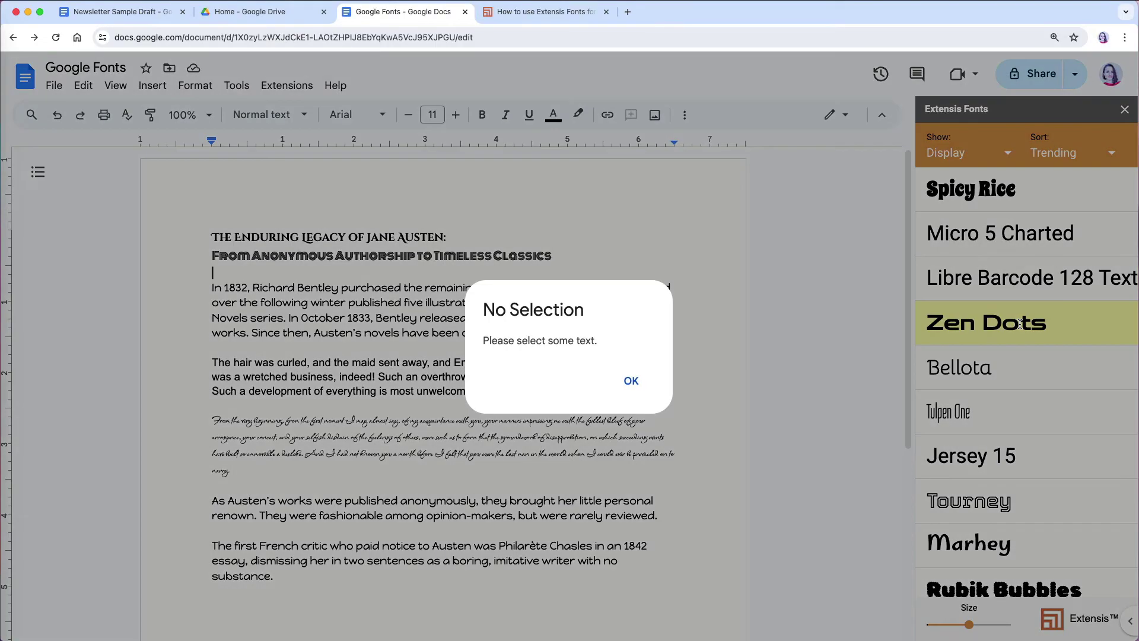
# - Dismiss the warning, apply Zen Dots to the subtitle, and check fonts in the list
pyautogui.click(631, 381)
pyautogui.click(965, 324)
pyautogui.click(379, 237)
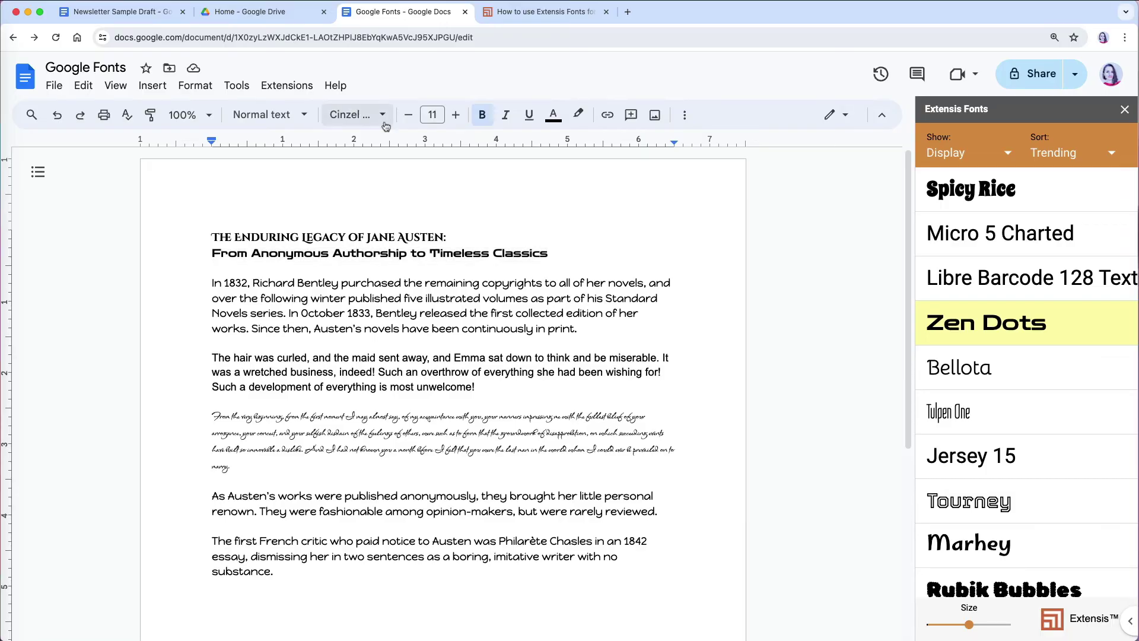
pyautogui.click(356, 114)
pyautogui.scroll(-5, 439, 475)
pyautogui.scroll(-5, 441, 563)
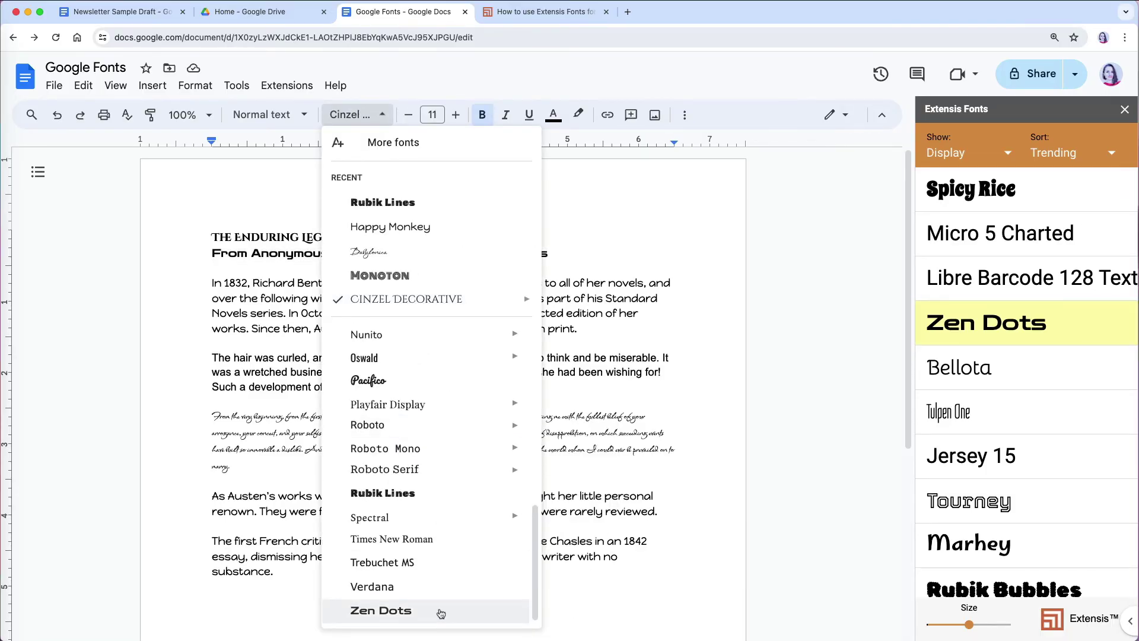
pyautogui.click(575, 596)
# - Set the final French critic paragraph in Bellota and confirm it in the font list
pyautogui.moveTo(286, 574); pyautogui.dragTo(197, 548)
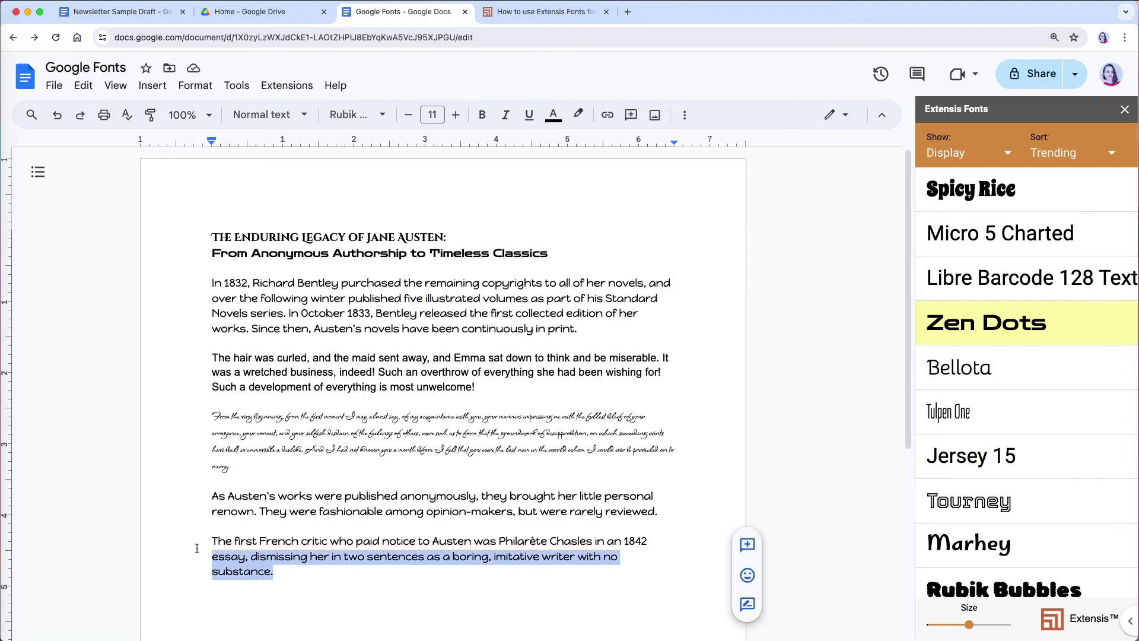
pyautogui.click(968, 378)
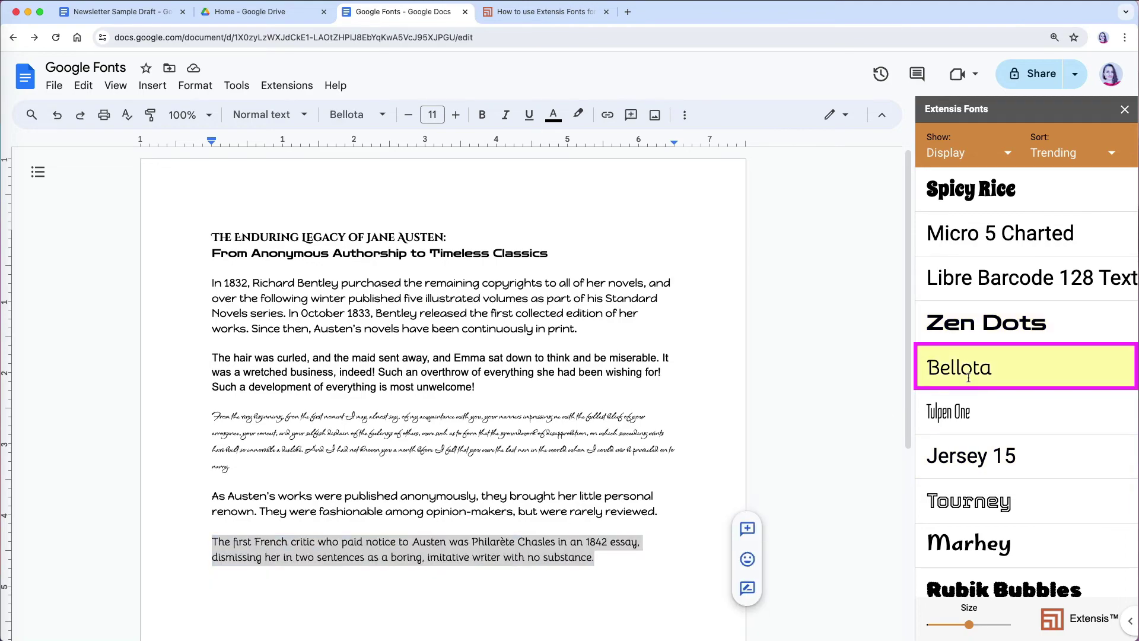
pyautogui.click(381, 118)
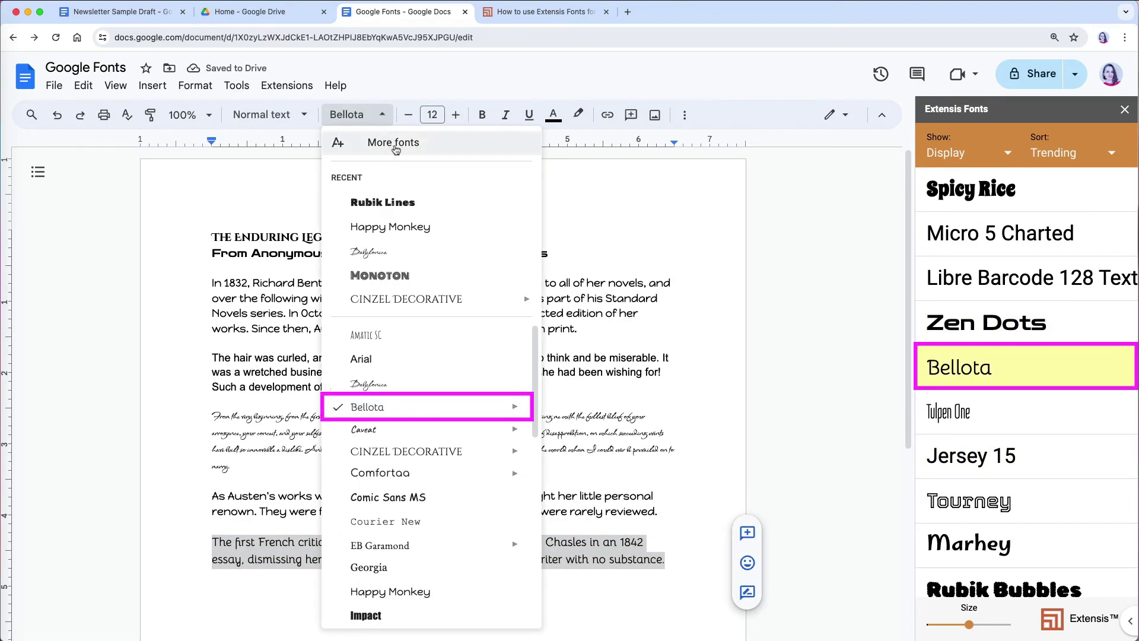
pyautogui.click(395, 145)
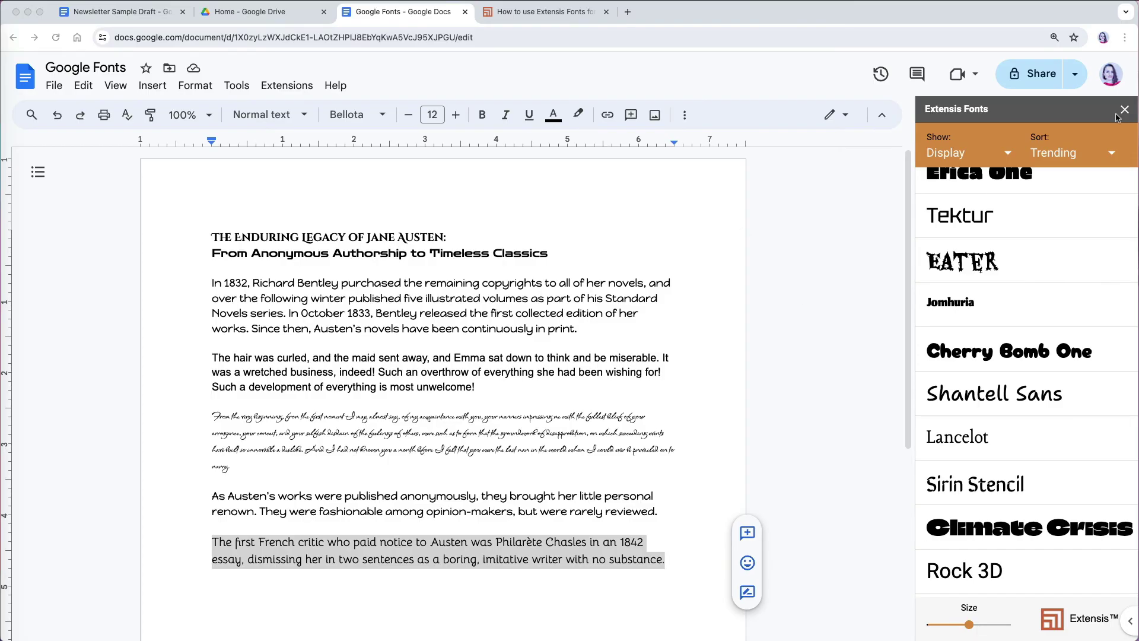
# - Close the Extensis Fonts sidebar and uninstall the Extensis Fonts add-on from Manage add-ons
pyautogui.click(1124, 110)
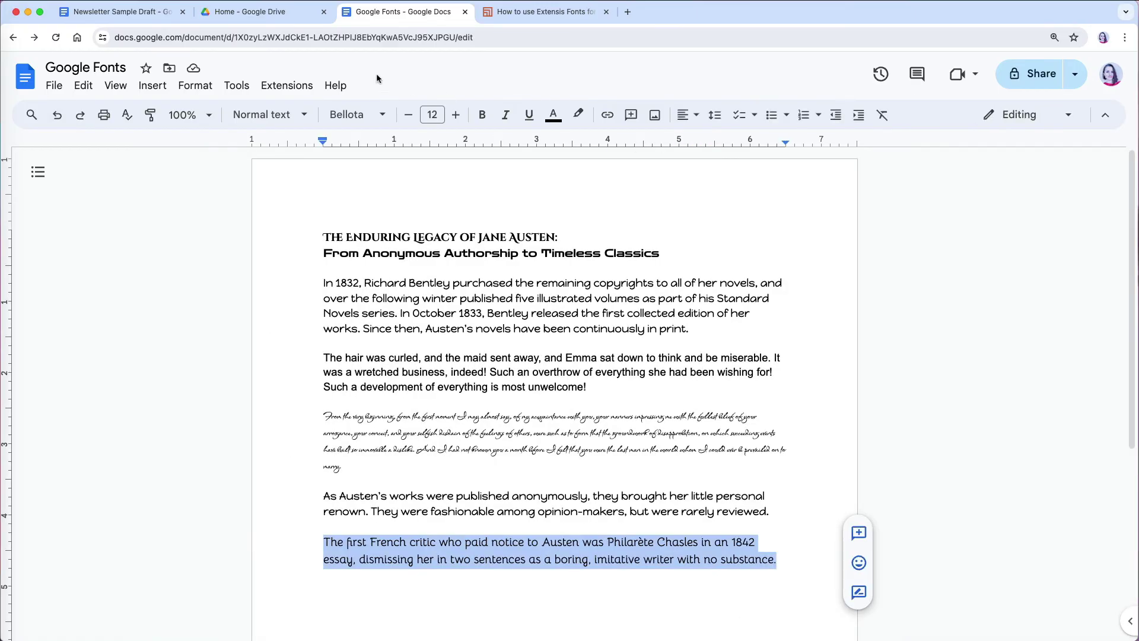
pyautogui.click(287, 85)
pyautogui.moveTo(303, 111)
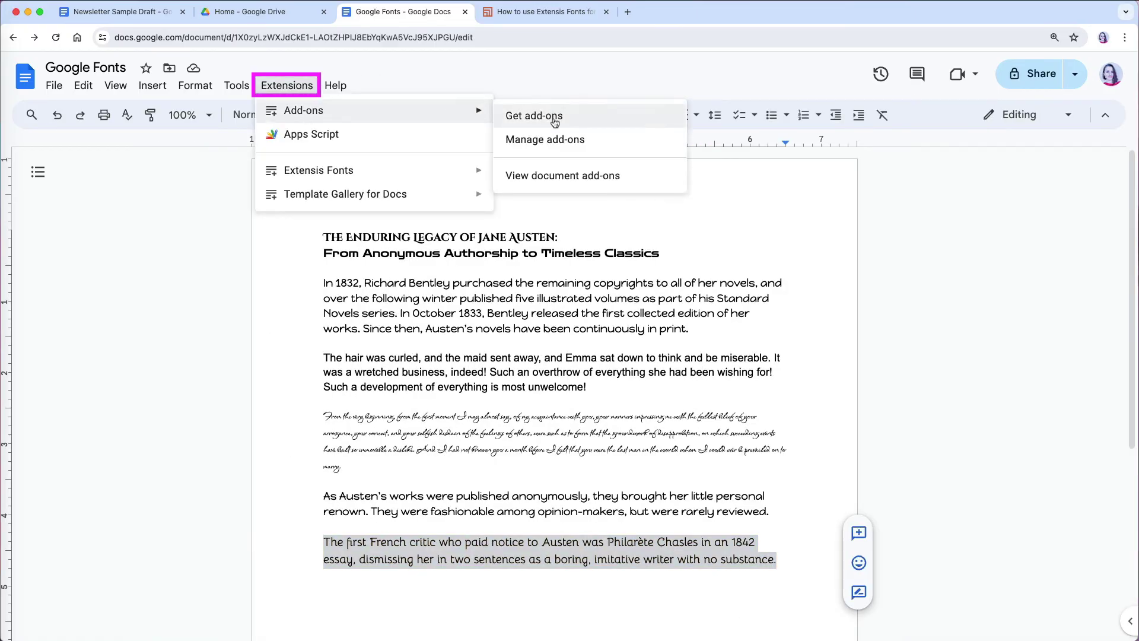
pyautogui.click(558, 143)
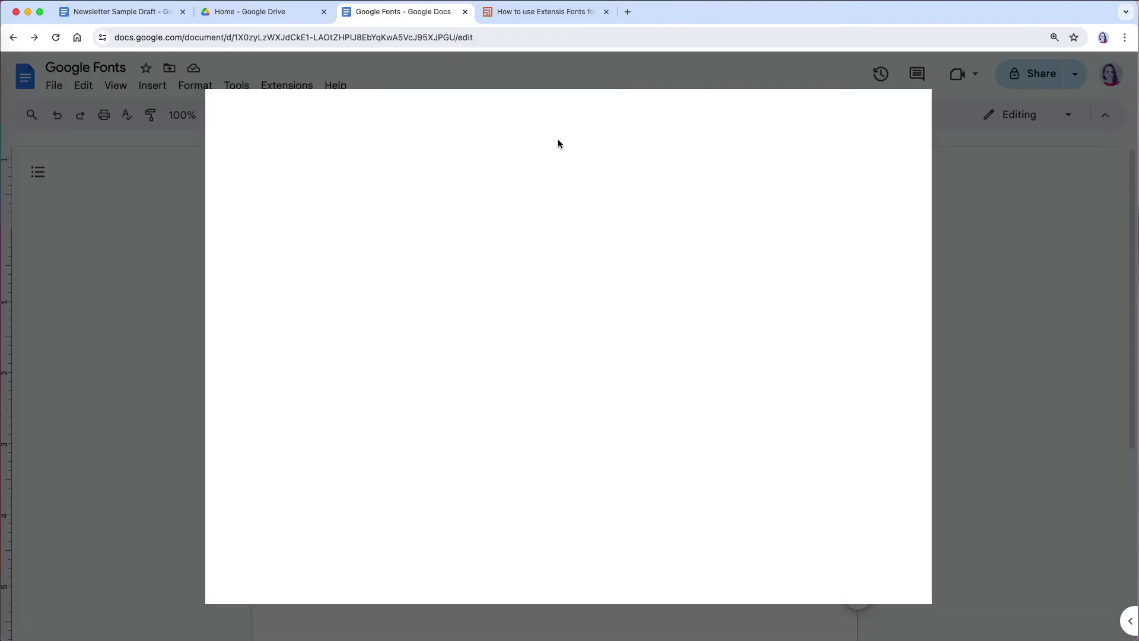
pyautogui.click(709, 191)
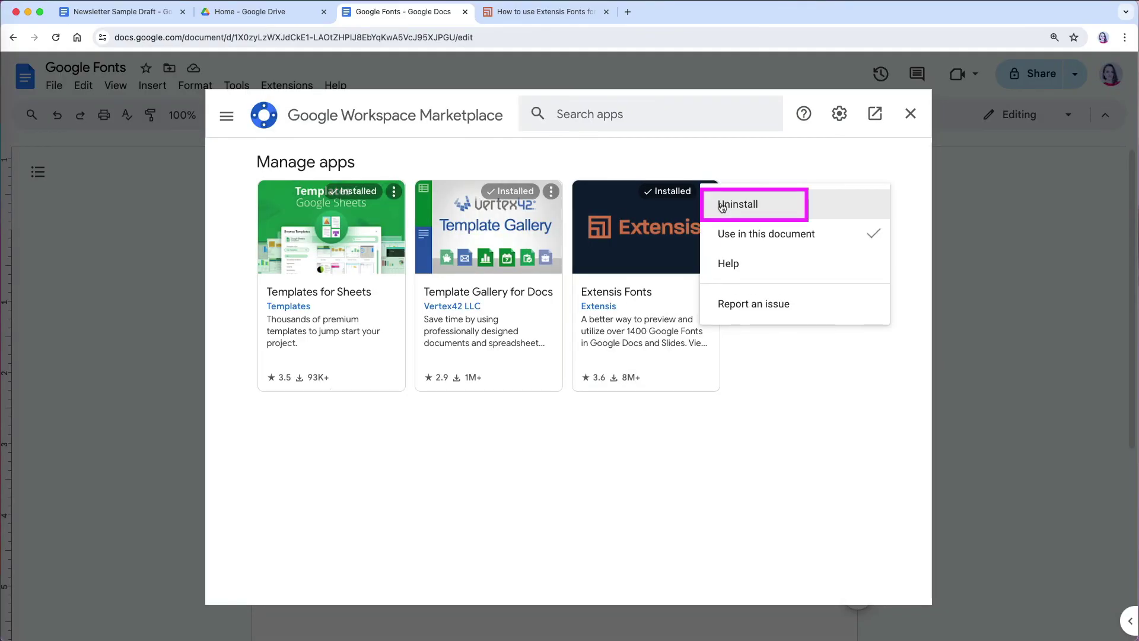
pyautogui.click(722, 205)
pyautogui.click(649, 425)
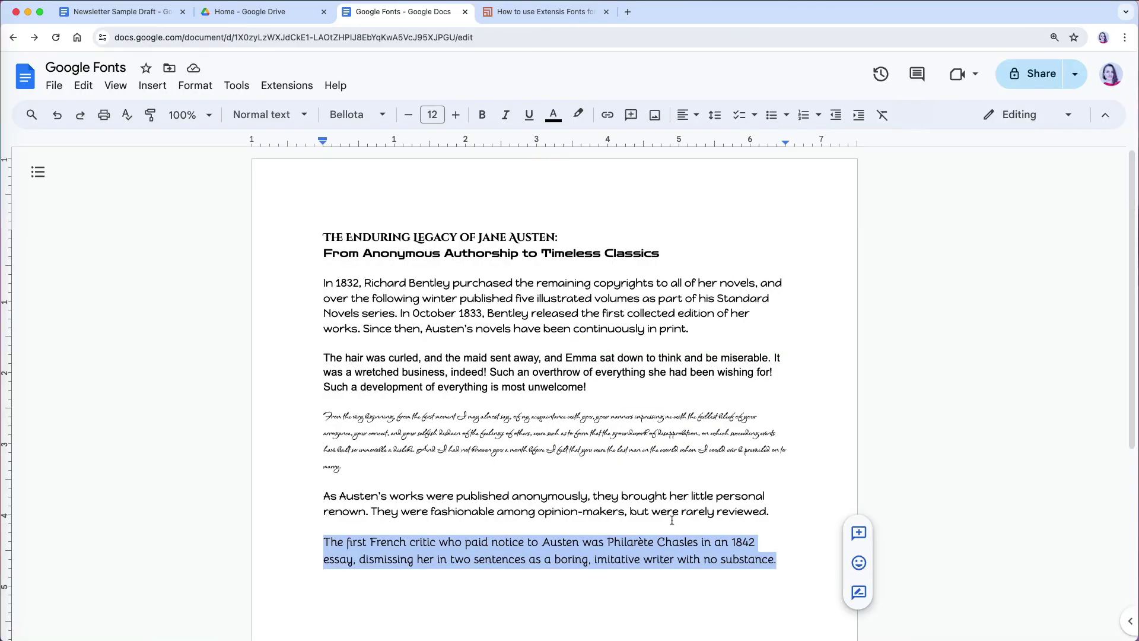
# - Apply Zen Dots to the selected subtitle from the font list
pyautogui.click(383, 115)
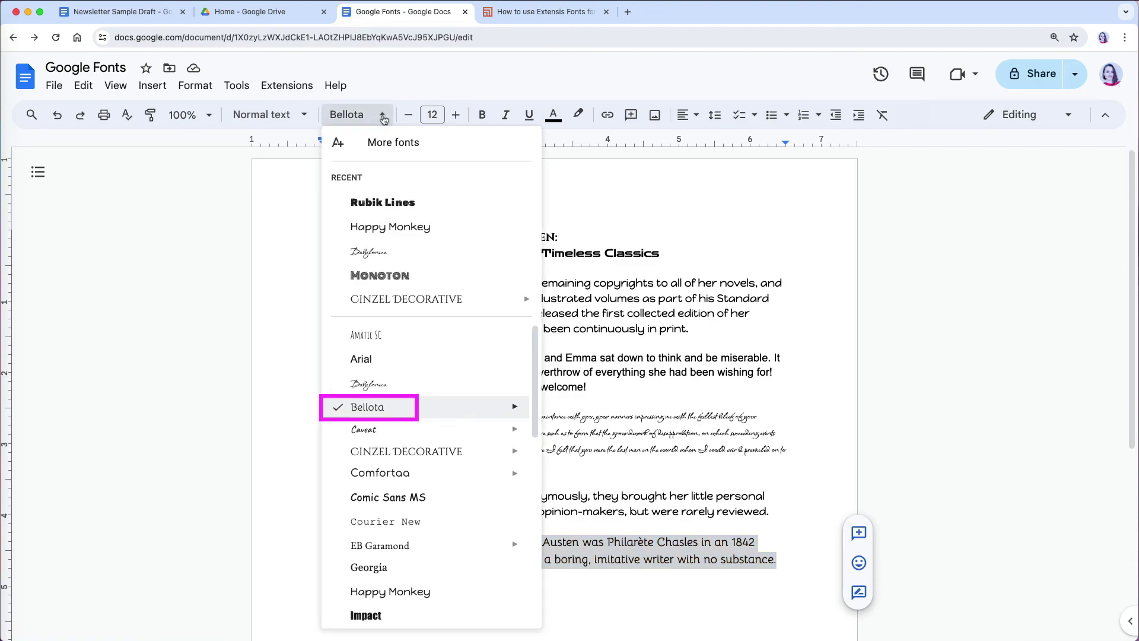
pyautogui.scroll(-5, 453, 452)
pyautogui.scroll(-5, 453, 451)
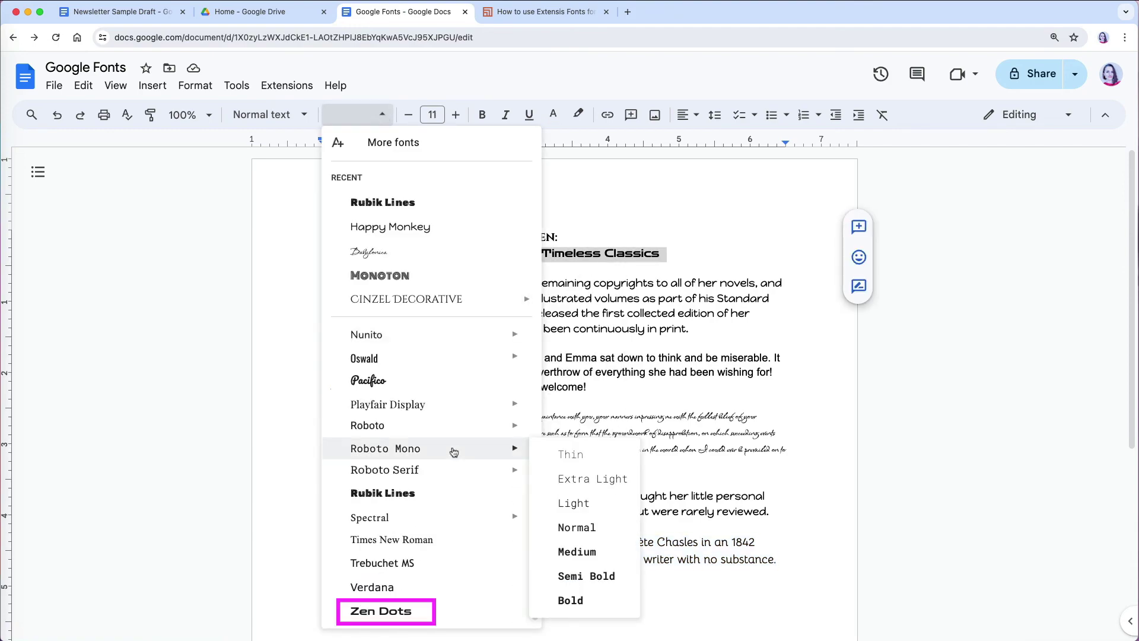
pyautogui.click(432, 617)
pyautogui.click(431, 568)
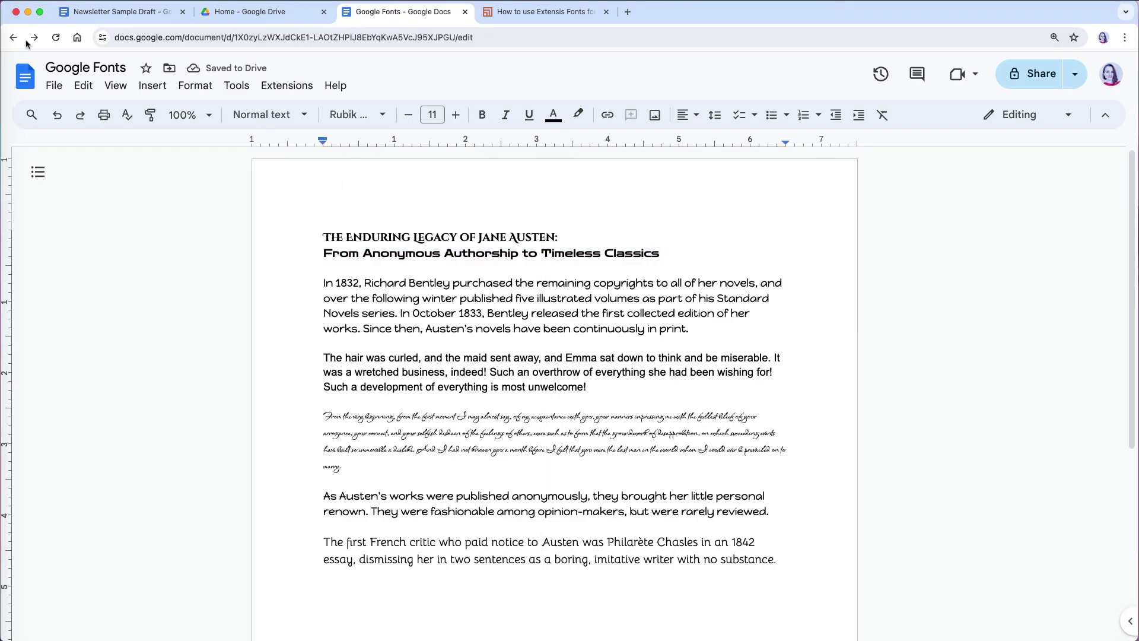
# - Restart Chrome and open the fonts library to check Bellota and Zen Dots in My fonts
pyautogui.click(18, 1)
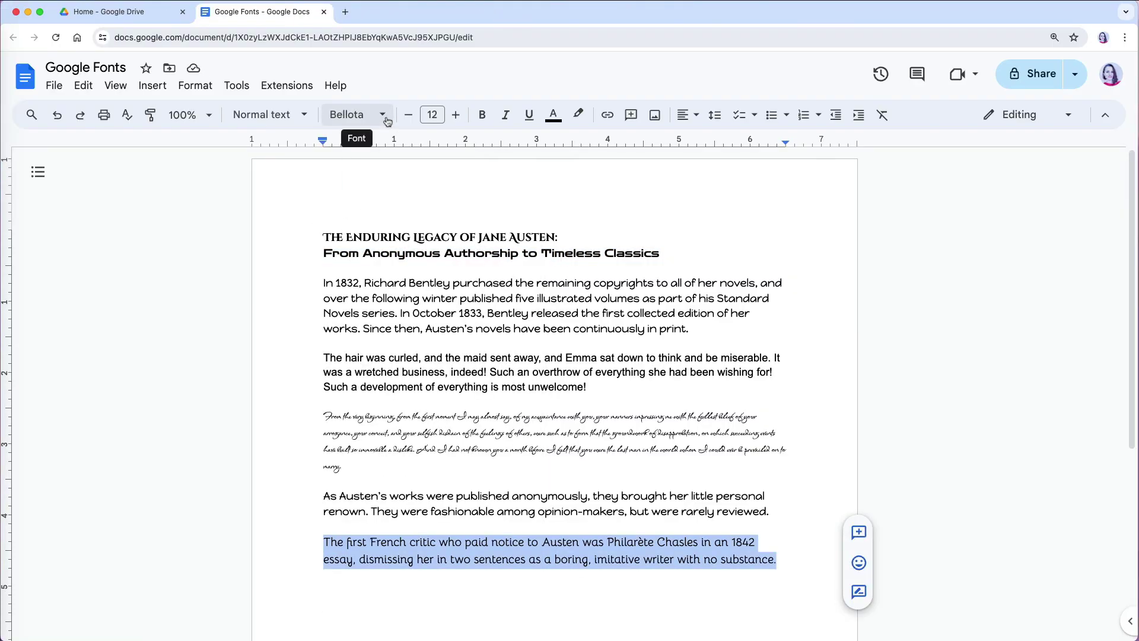
pyautogui.click(374, 115)
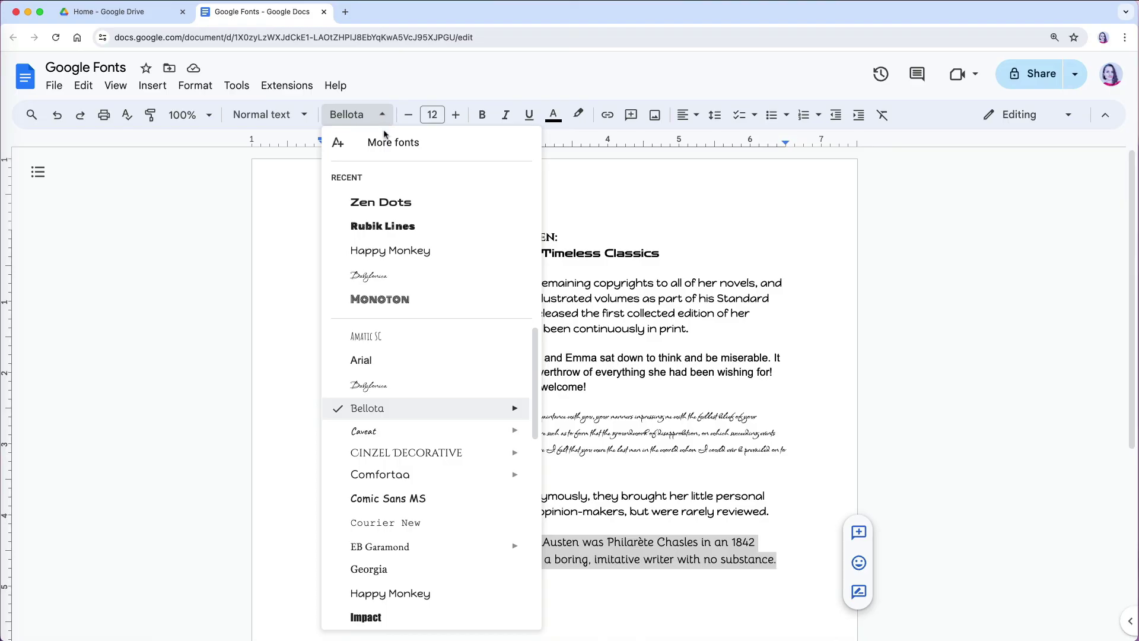
pyautogui.click(386, 142)
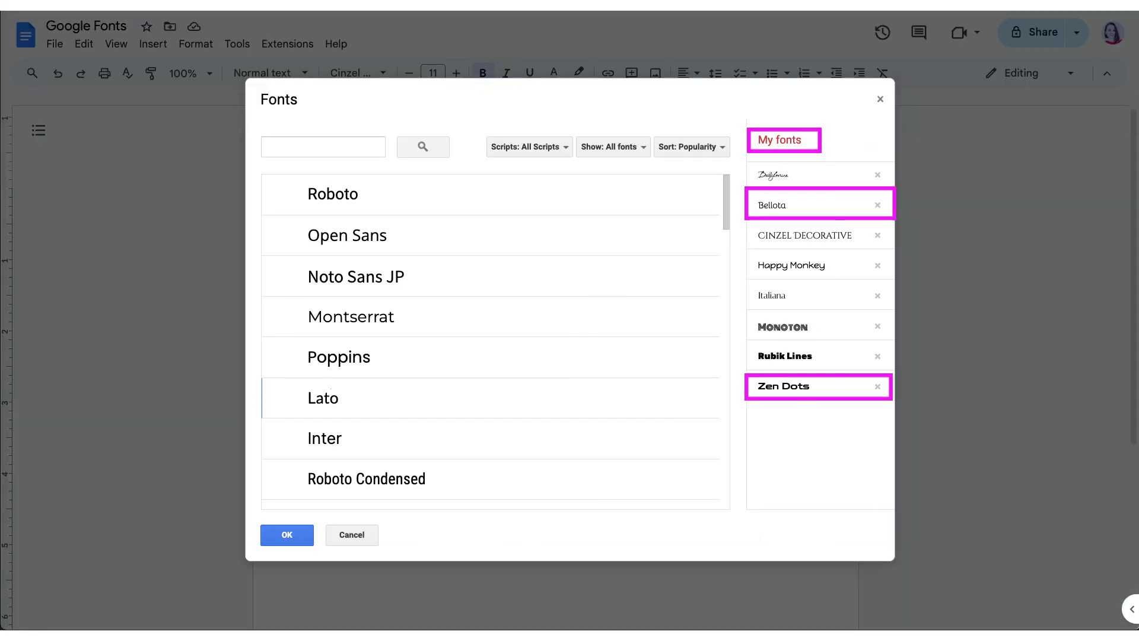
pyautogui.click(880, 98)
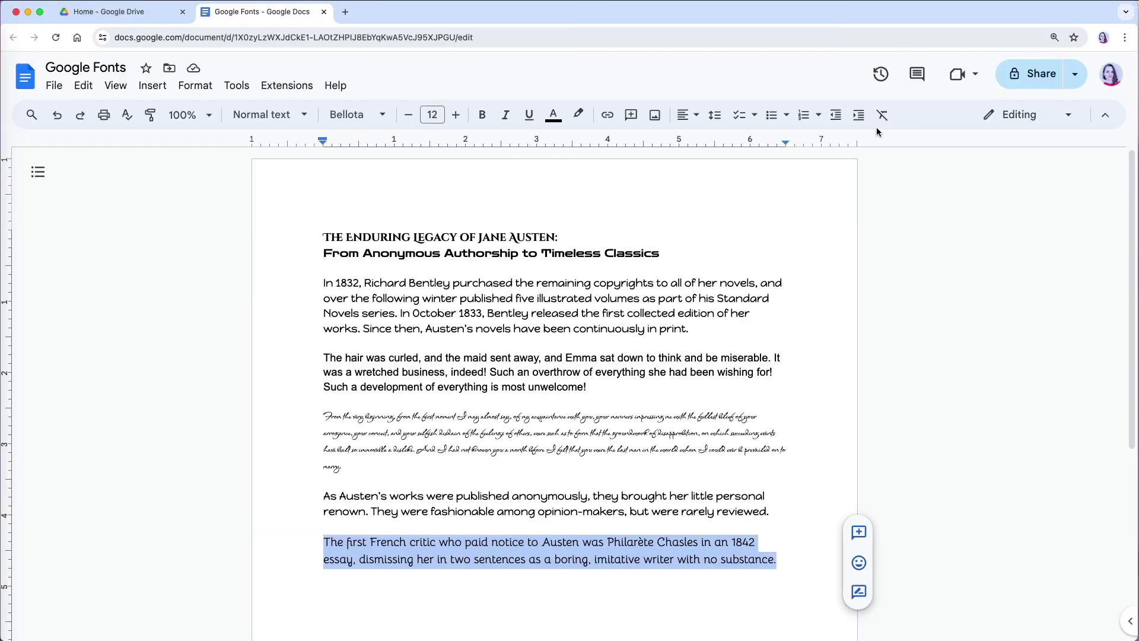
pyautogui.click(287, 85)
pyautogui.moveTo(303, 110)
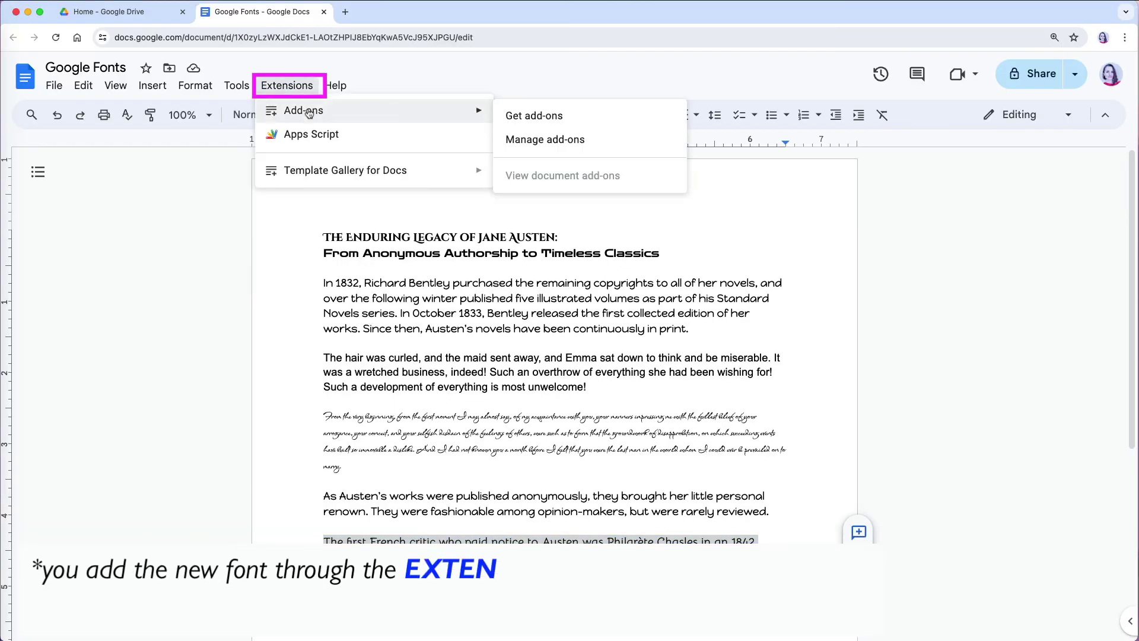
pyautogui.press('Escape')
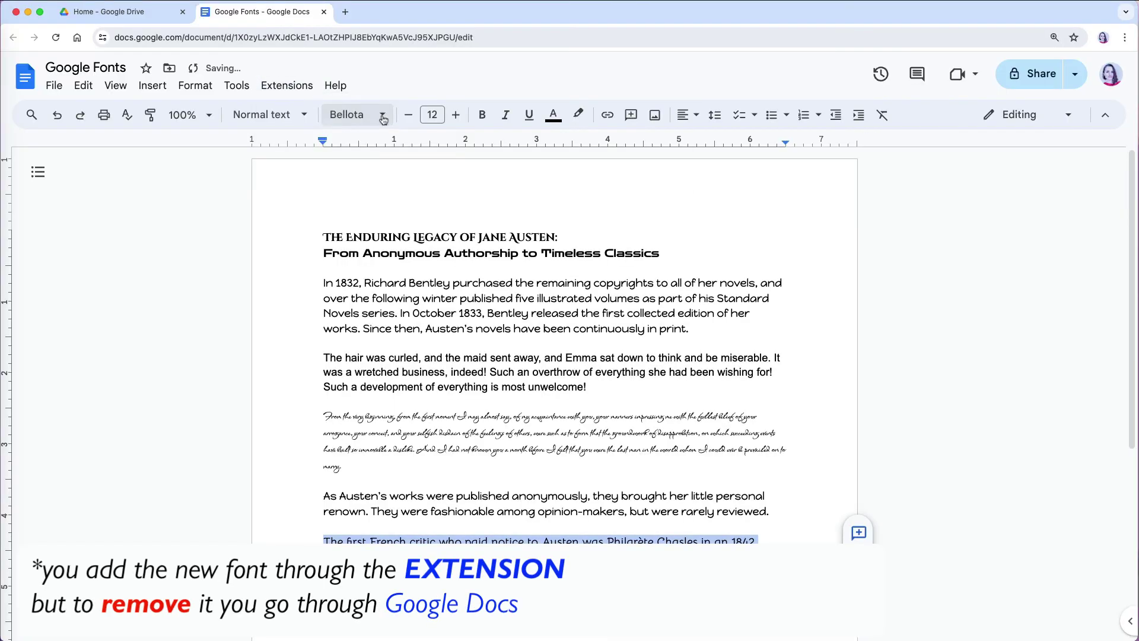
pyautogui.click(384, 116)
pyautogui.click(394, 145)
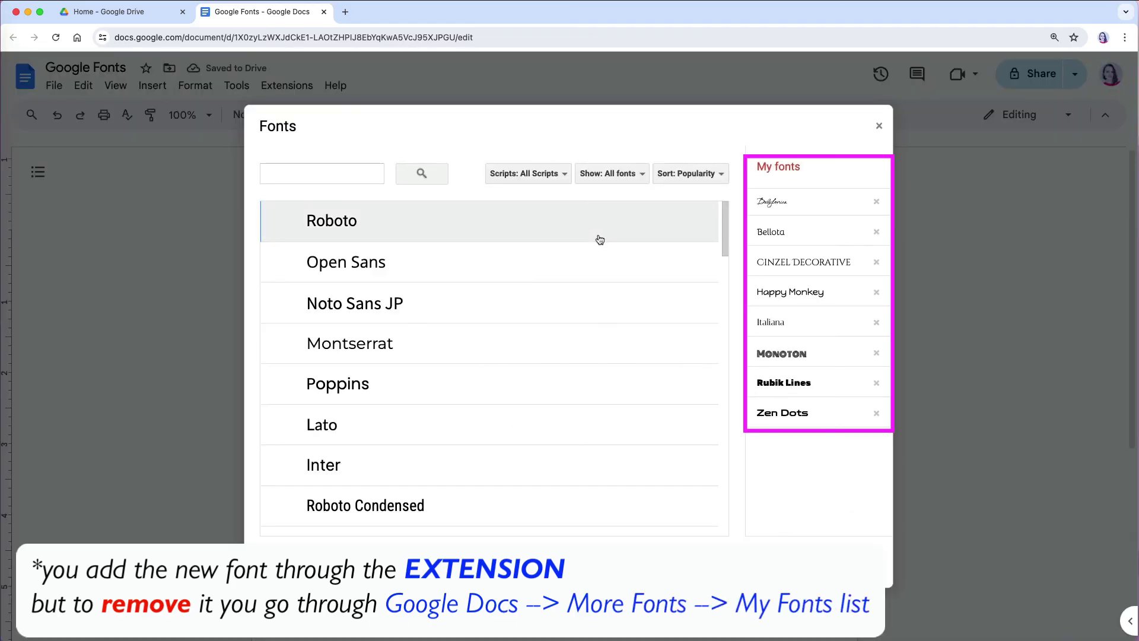